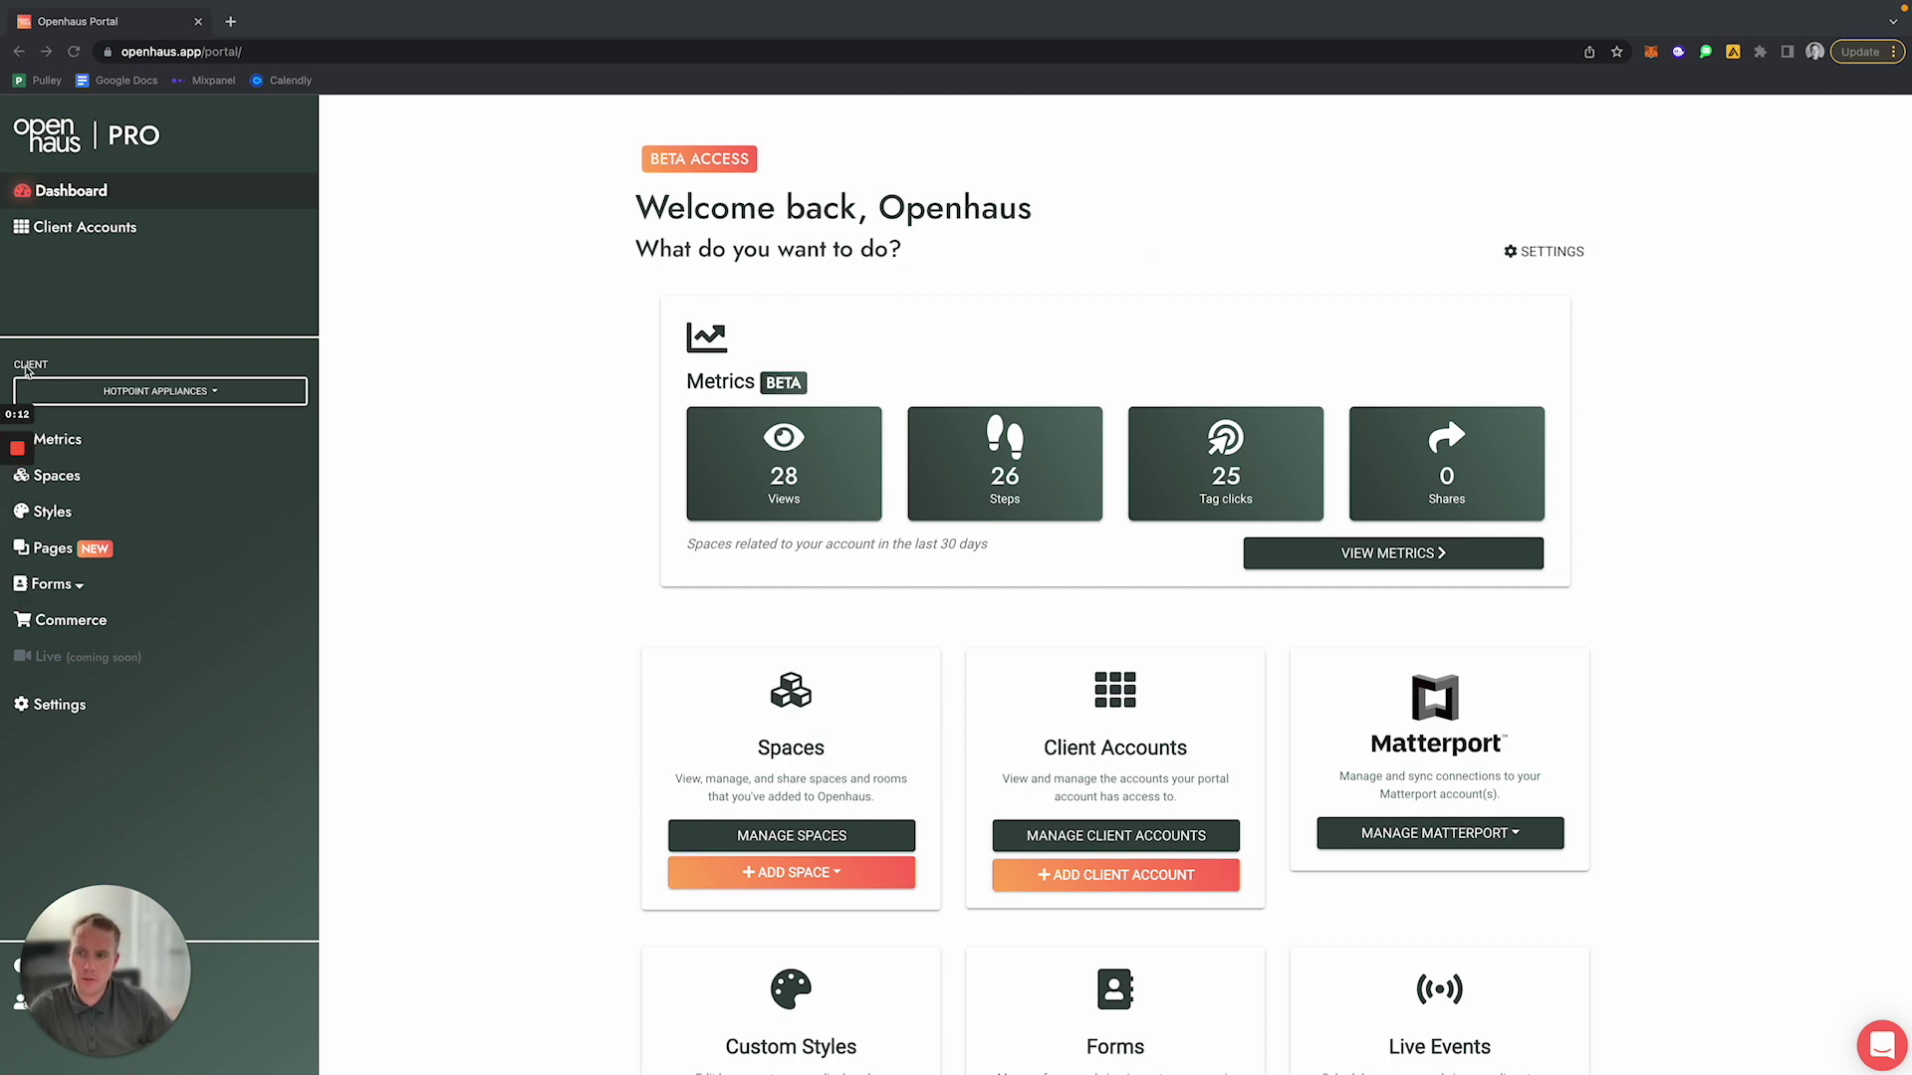
Step: Switch to the Hotpoint Appliances client account and open its style settings with the tradshow booth preview active
{"action": "left_click", "coordinate": [188, 395]}
{"action": "left_click", "coordinate": [189, 395]}
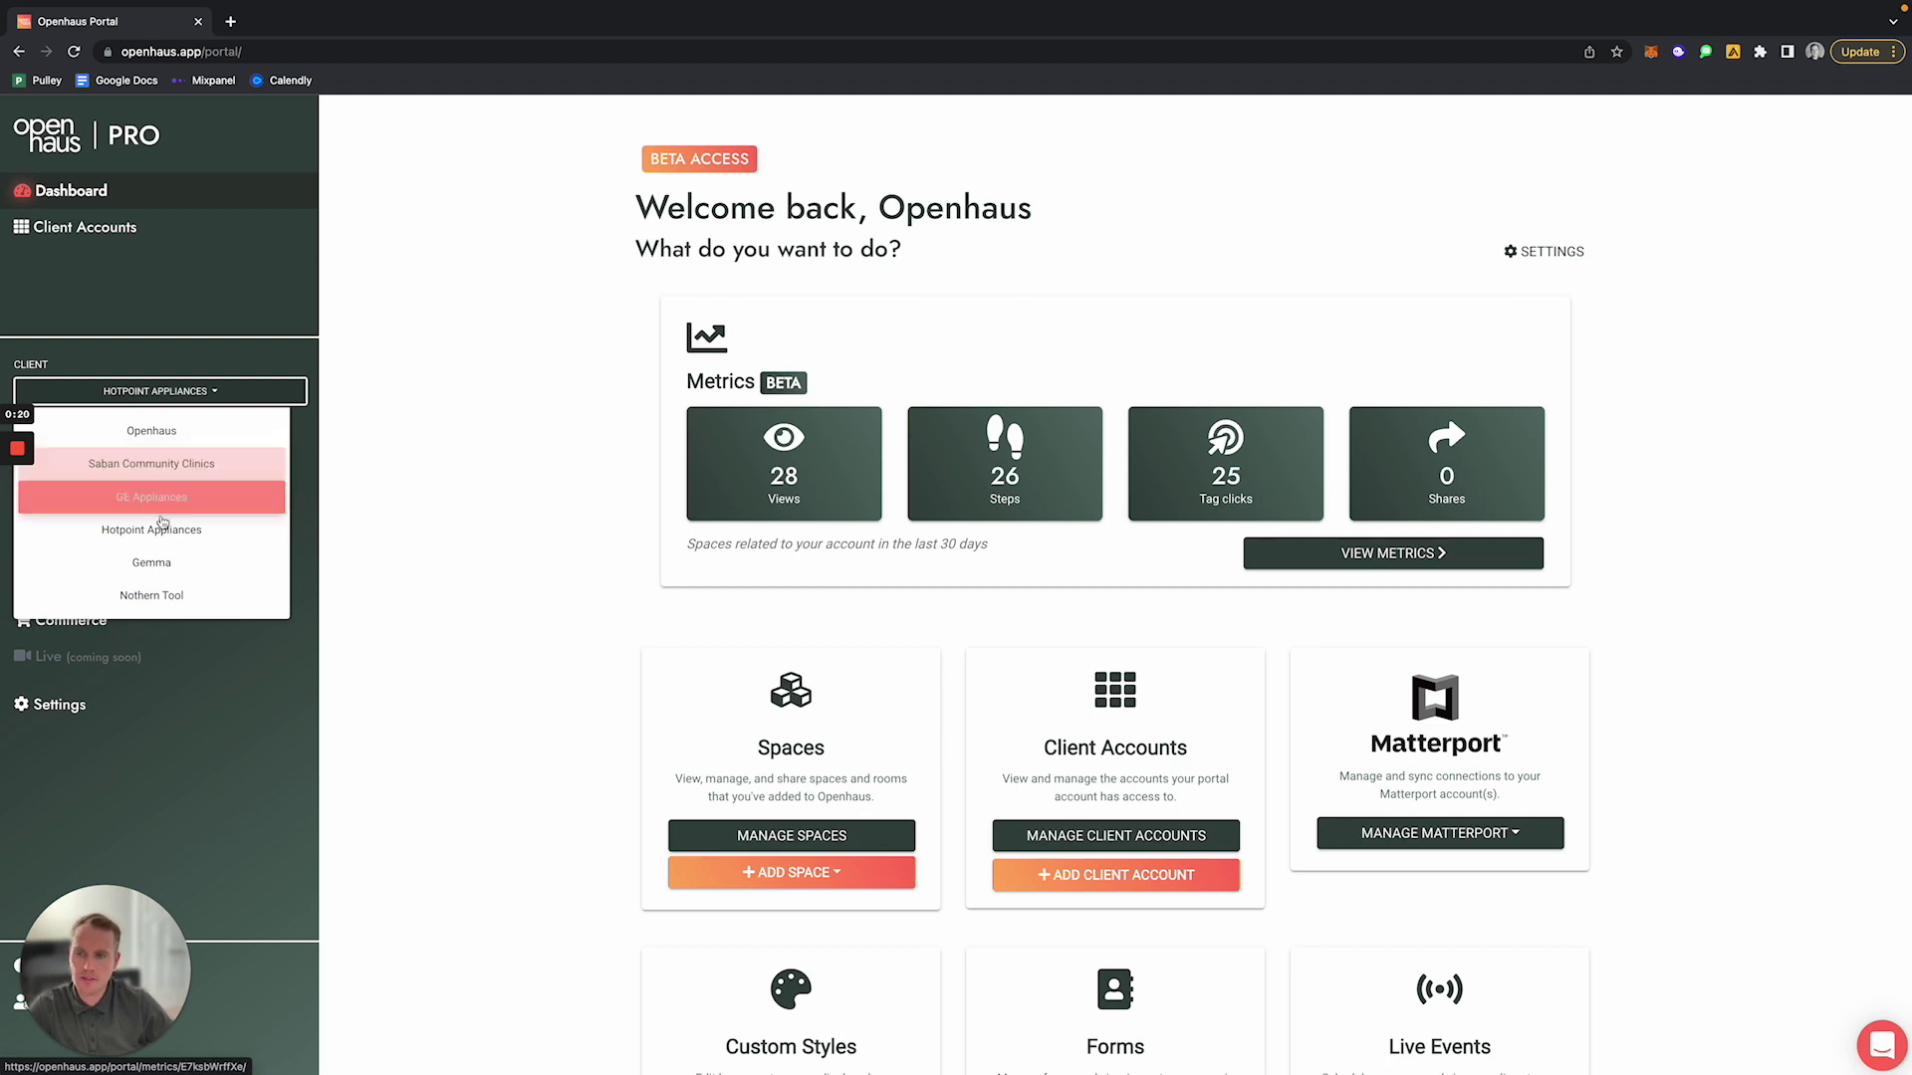
{"action": "left_click", "coordinate": [189, 533]}
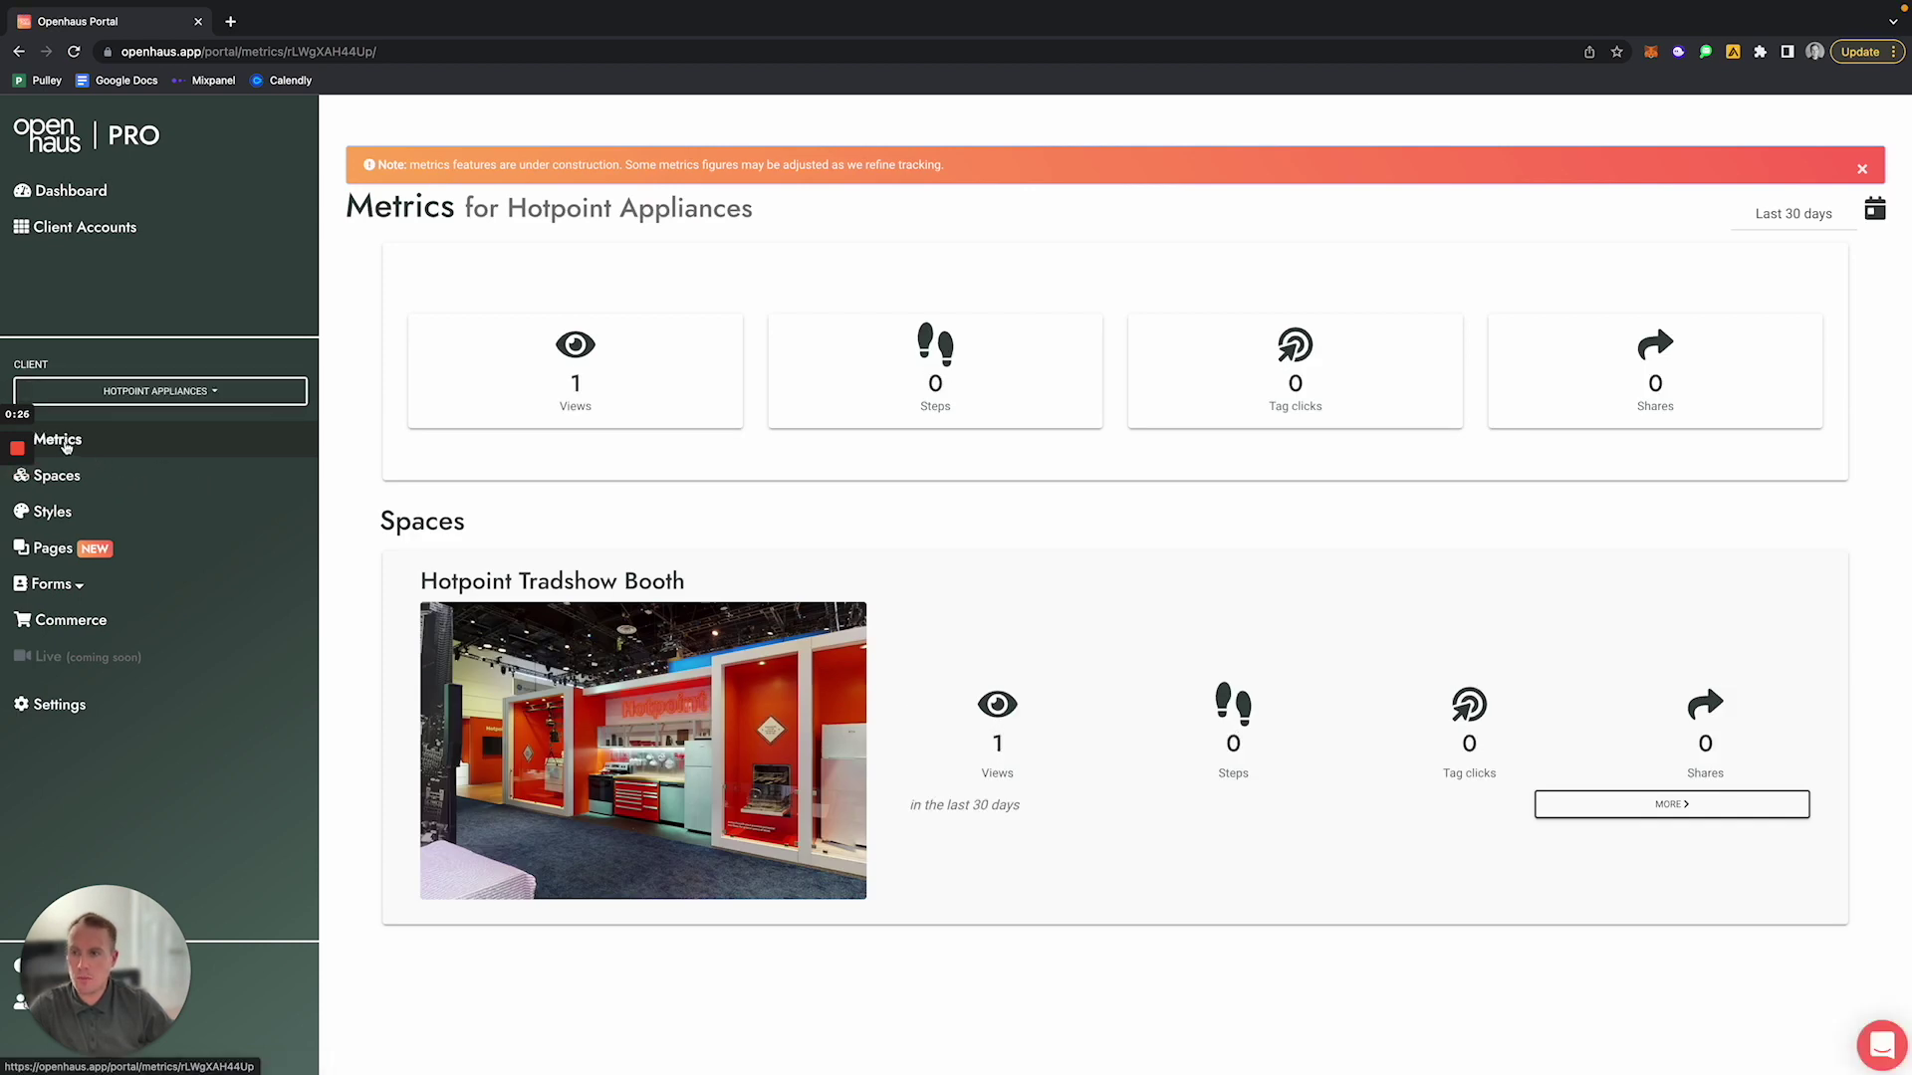
{"action": "left_click", "coordinate": [53, 514]}
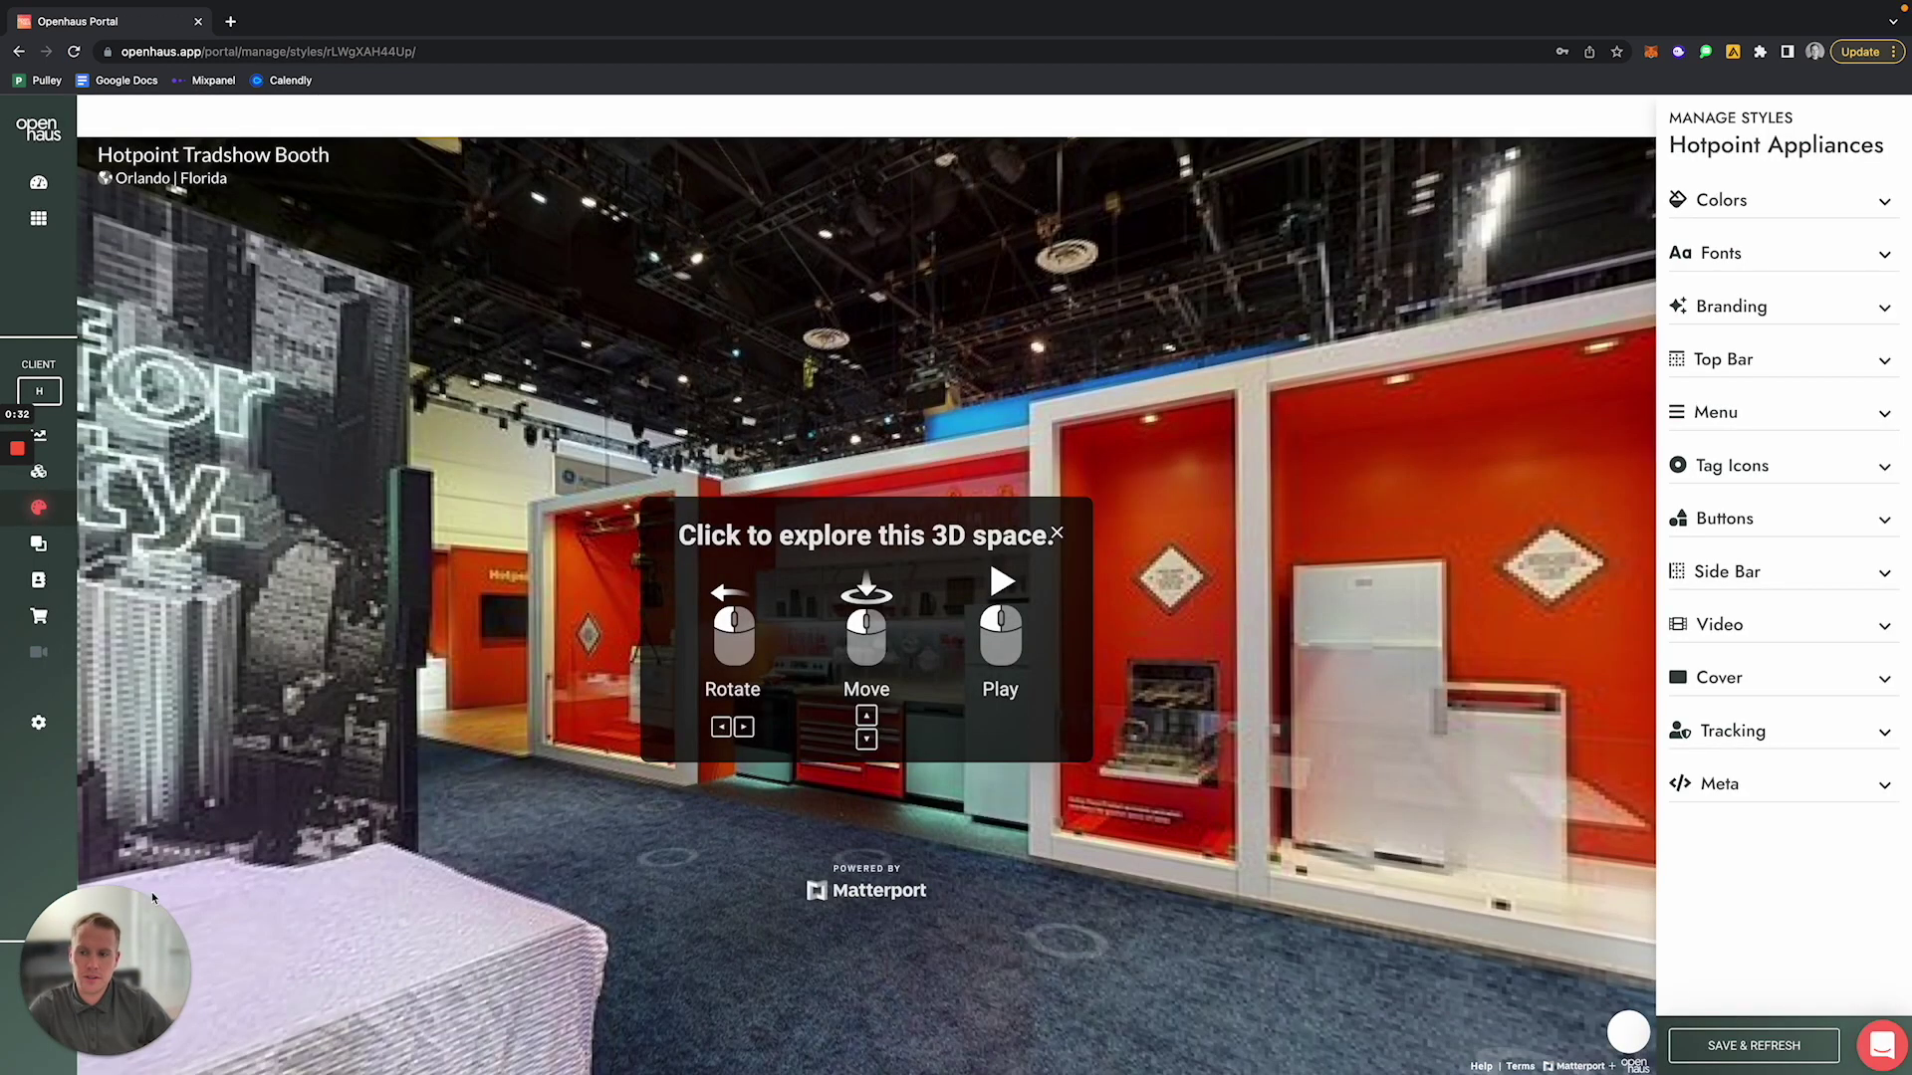
{"action": "left_click_drag", "start_coordinate": [104, 944], "coordinate": [94, 833]}
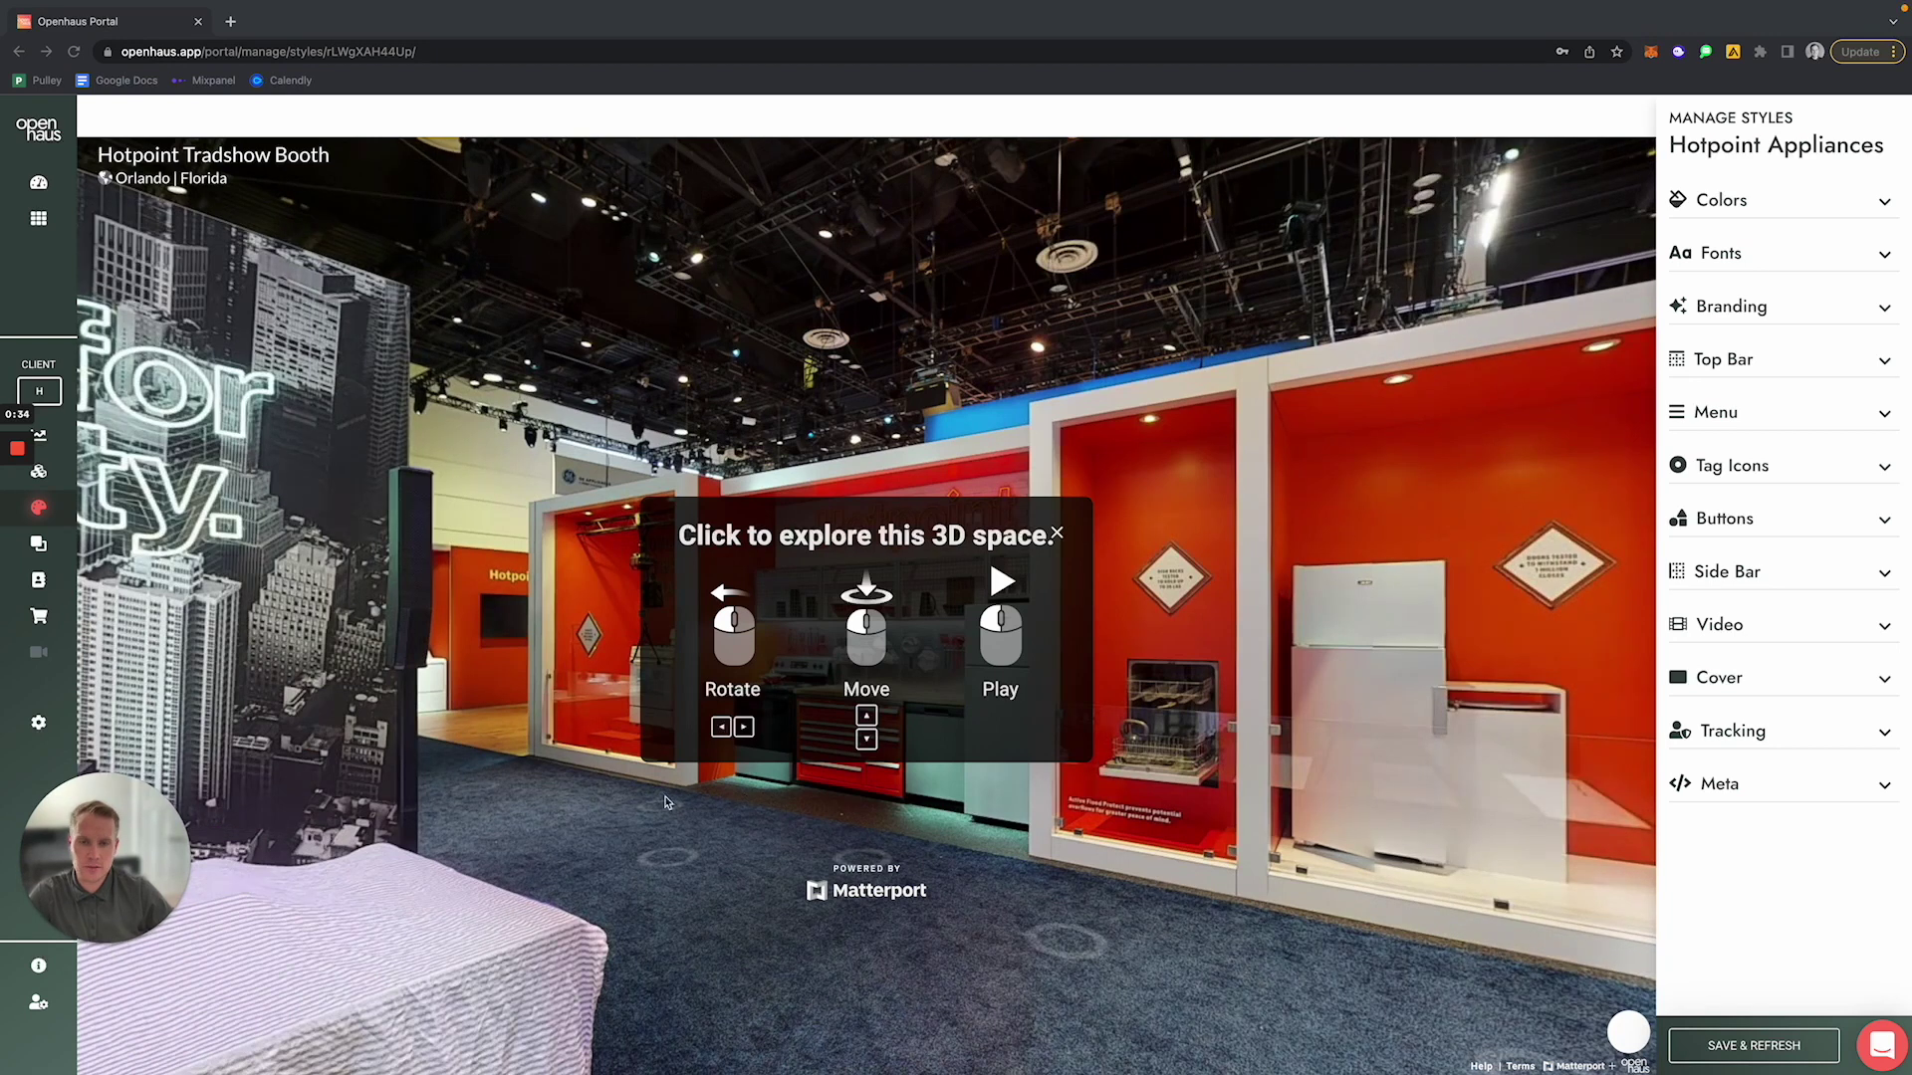
{"action": "left_click", "coordinate": [874, 840]}
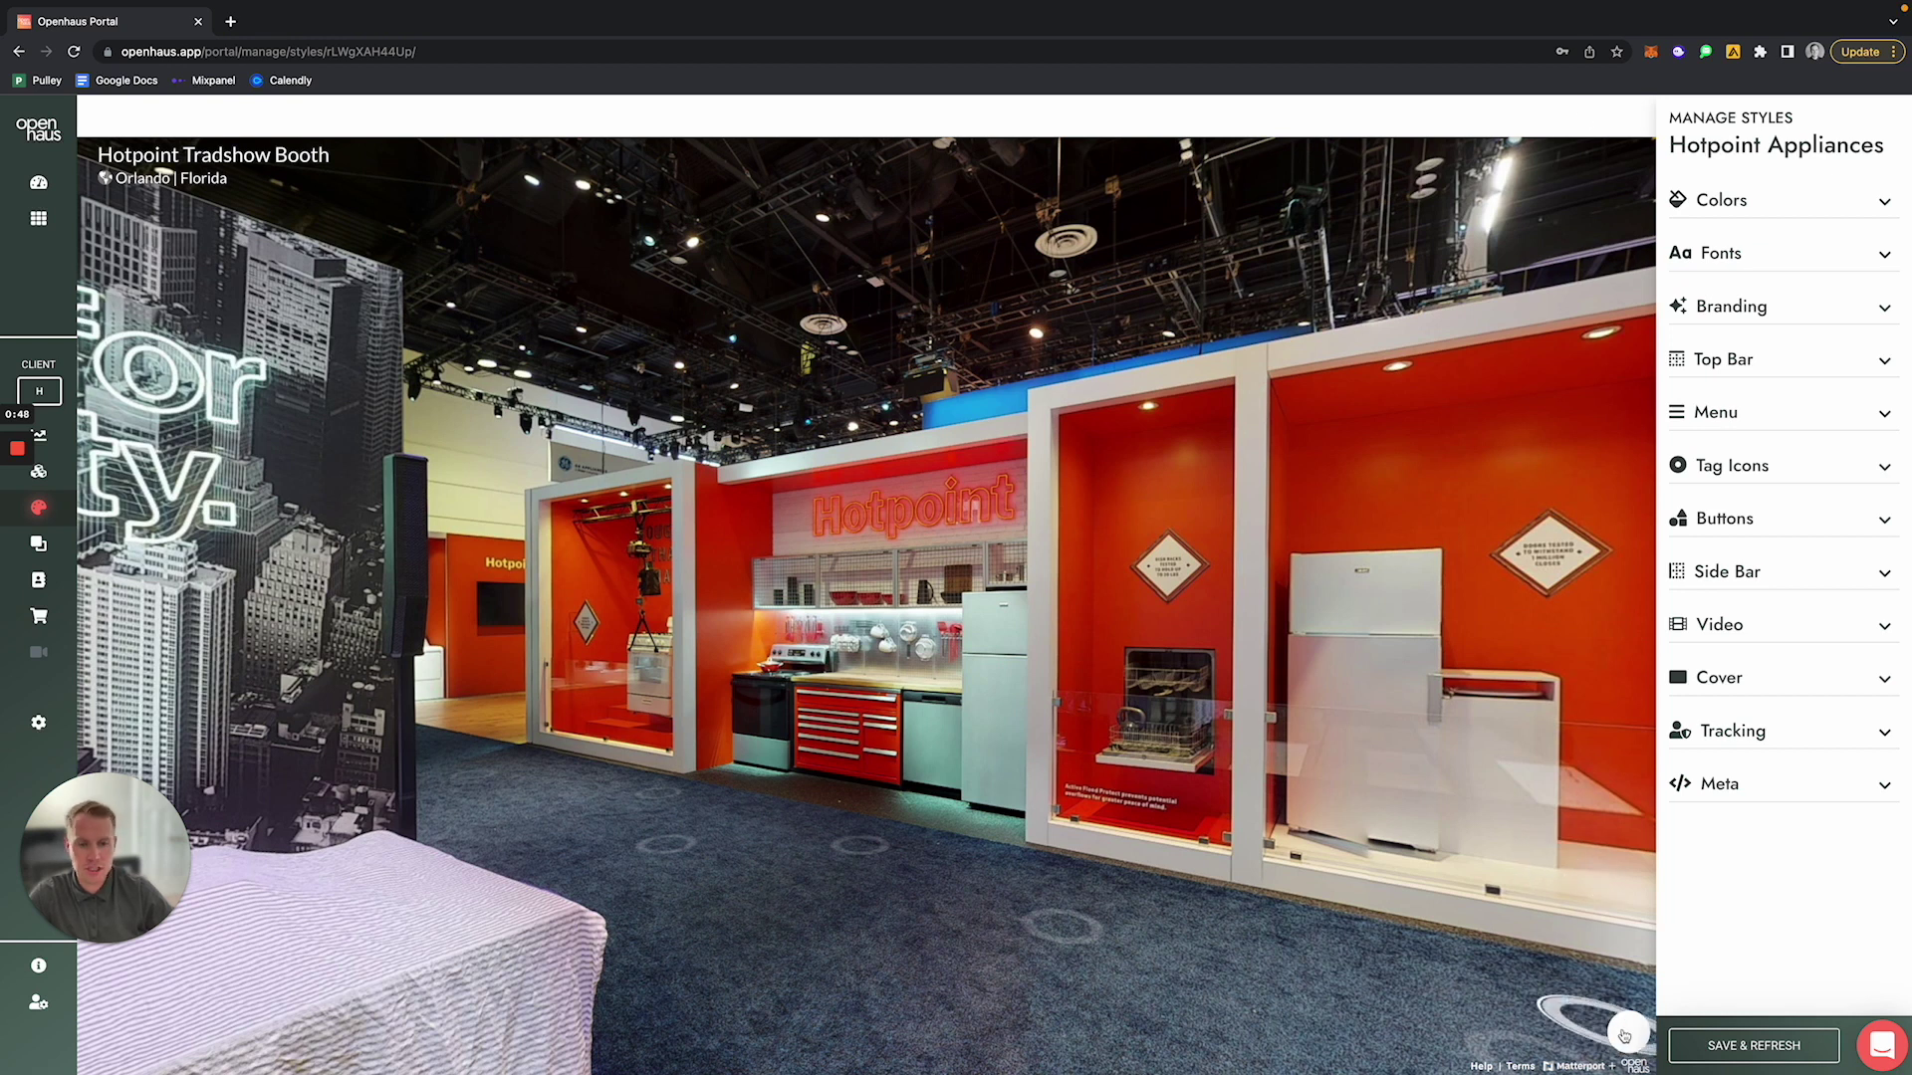
Step: Set the primary color to hex code 000000, then save and refresh the preview
{"action": "left_click", "coordinate": [1725, 202]}
{"action": "left_click_drag", "start_coordinate": [1758, 265], "coordinate": [1665, 264]}
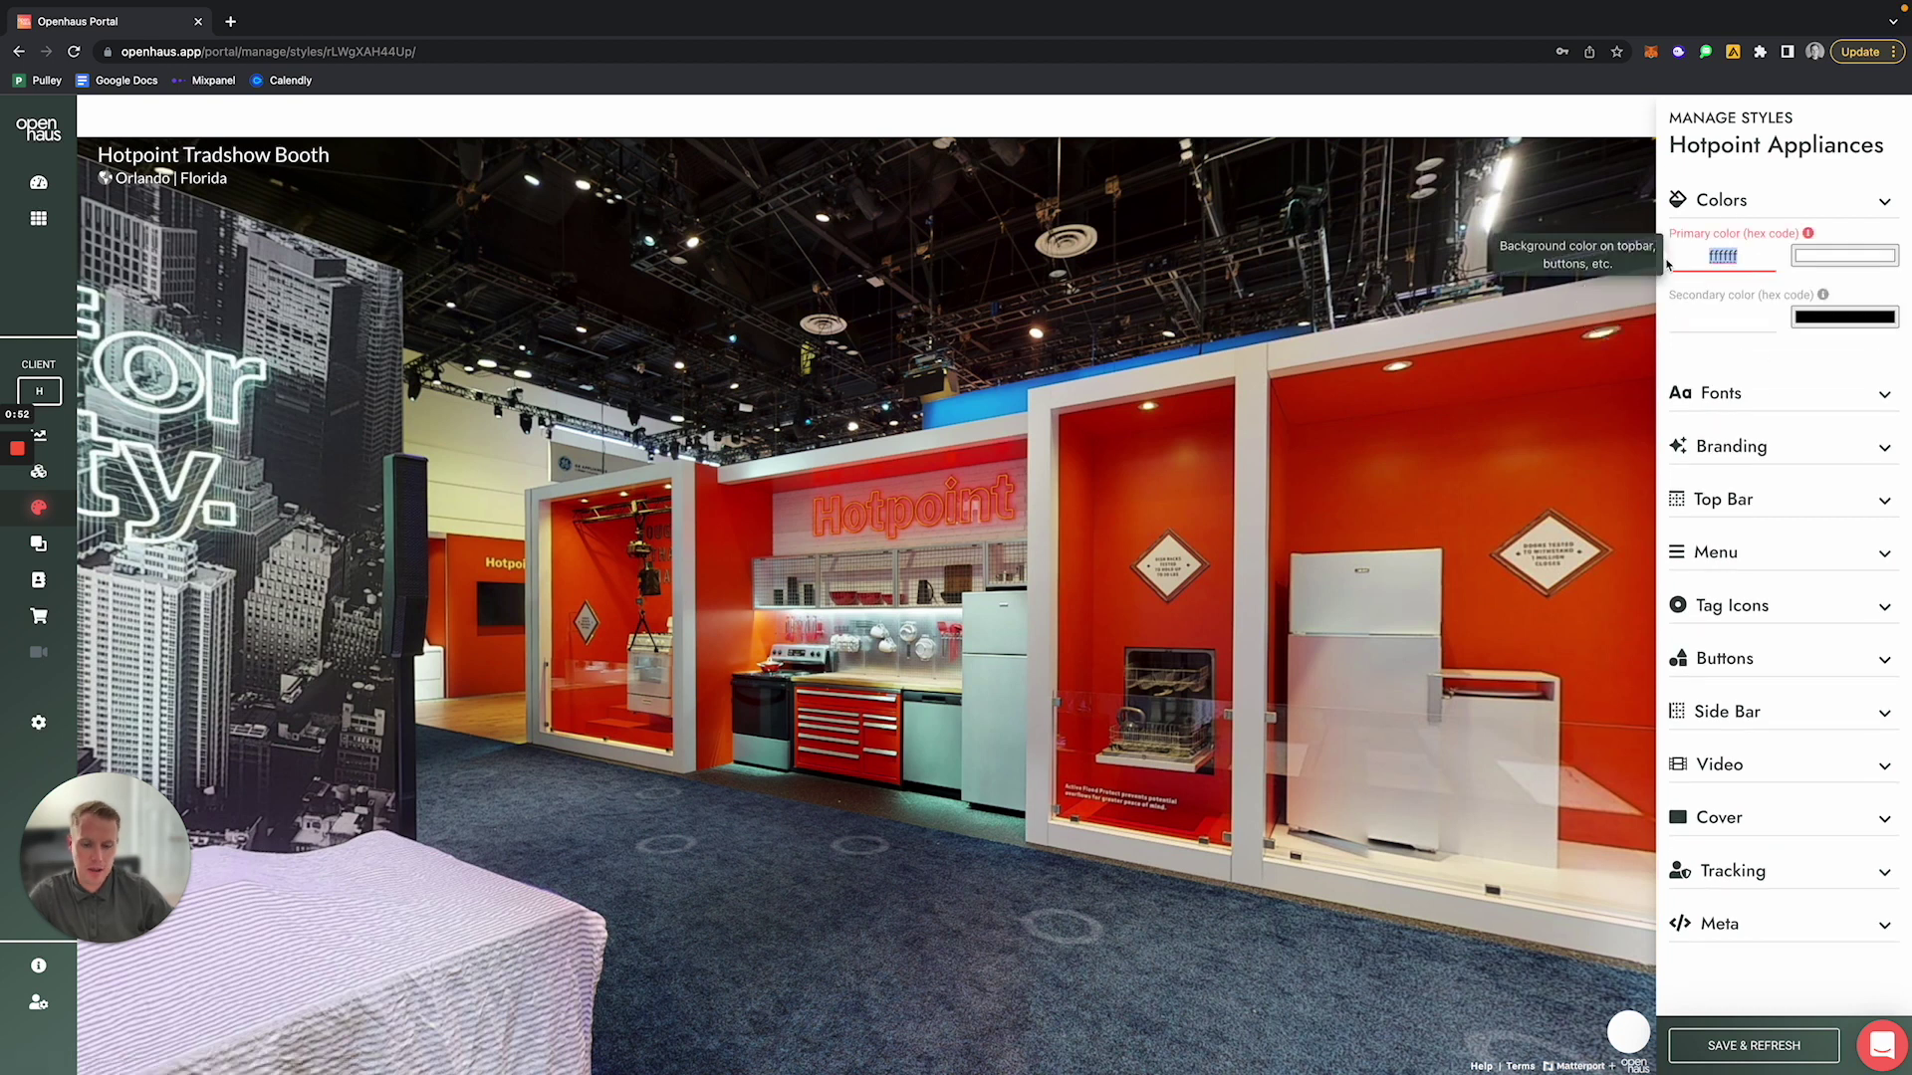
{"action": "type", "text": "000000"}
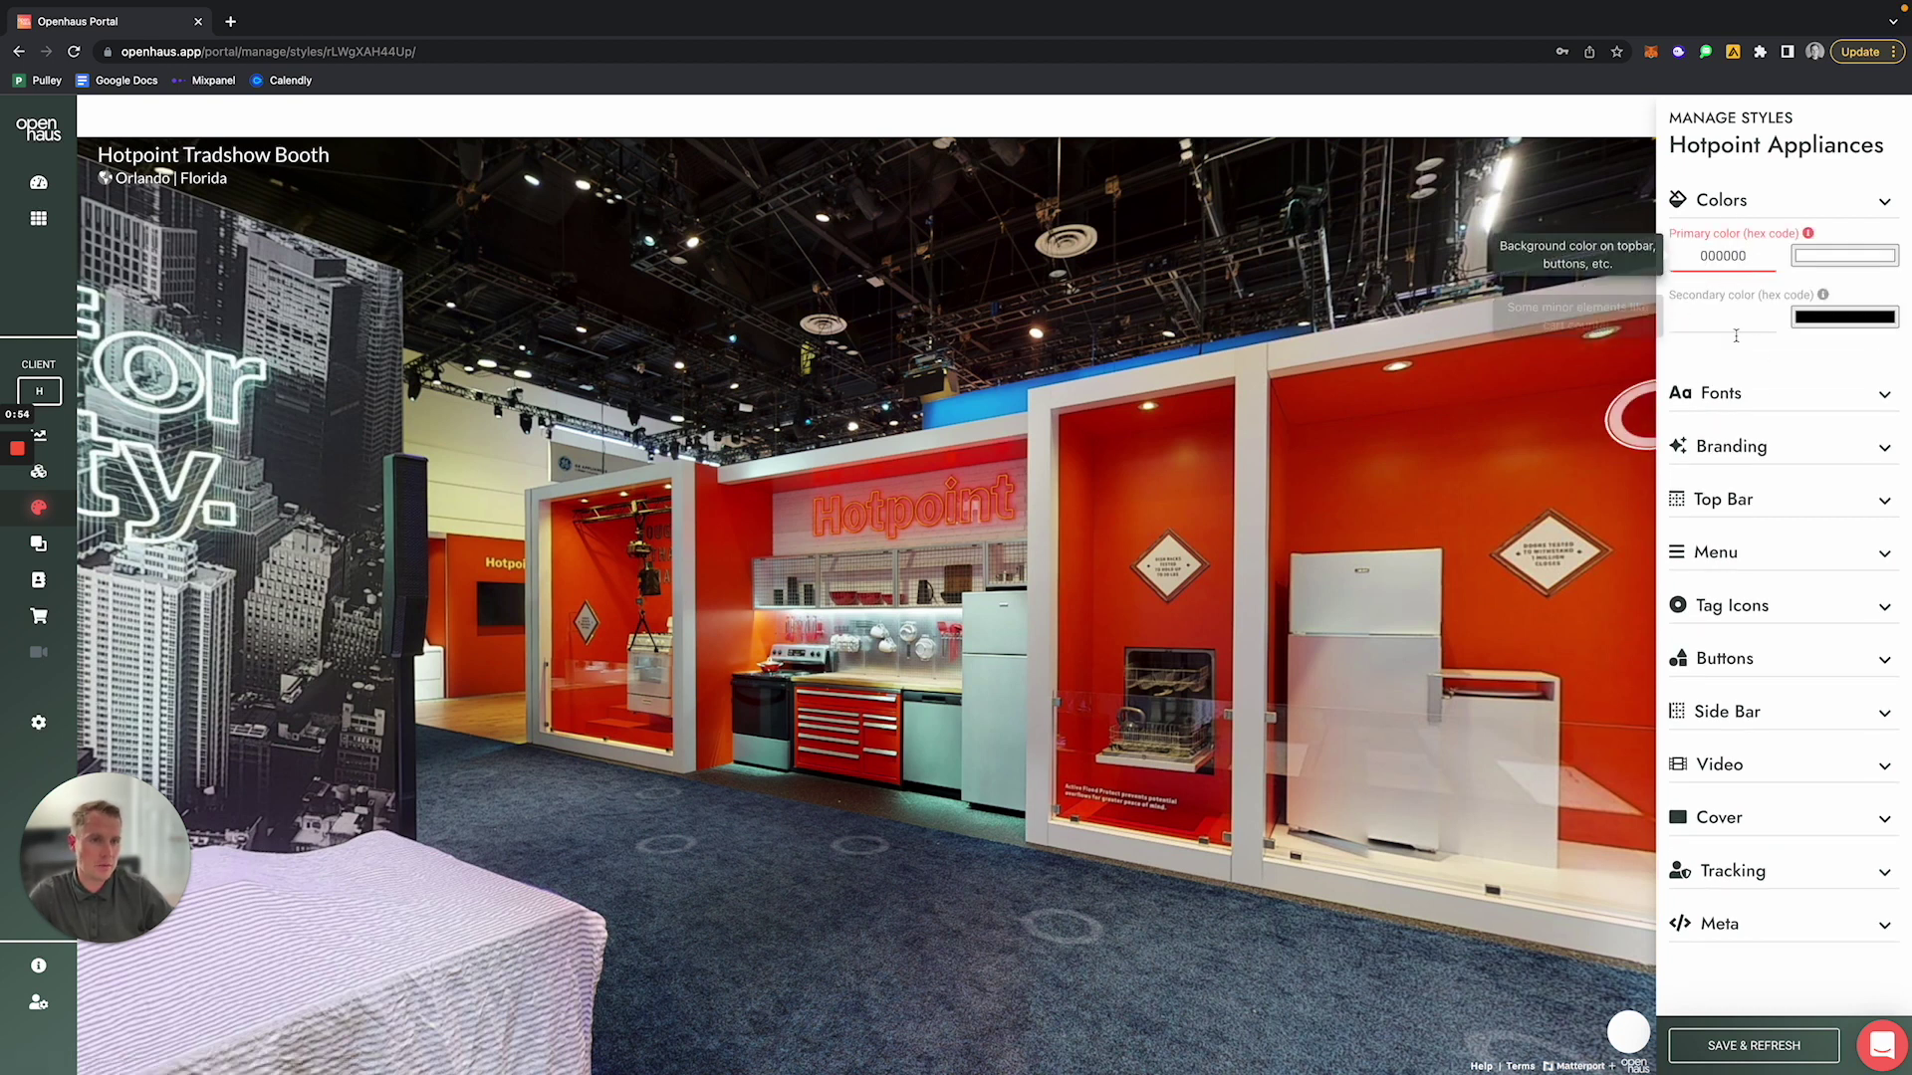
{"action": "left_click", "coordinate": [1745, 1053]}
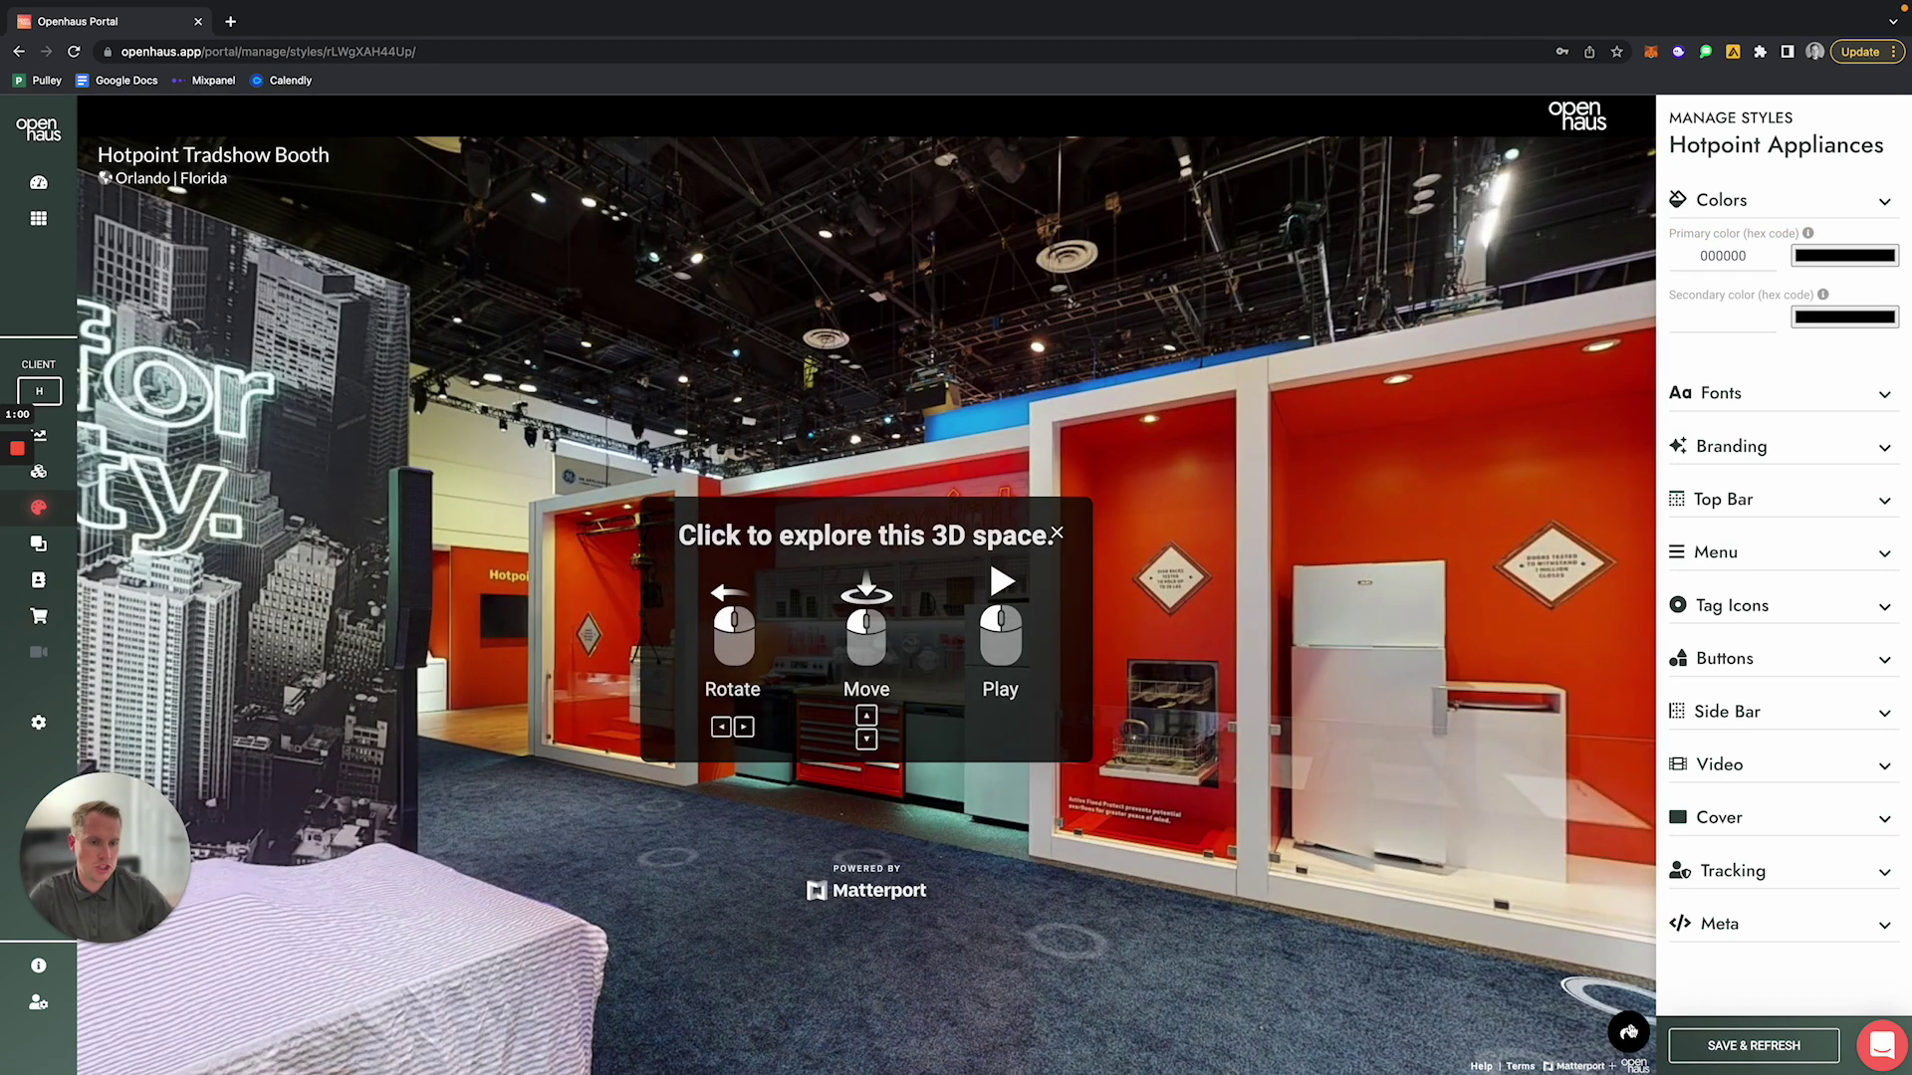
Step: Enable the Matterport tools in the button settings, then save and refresh the preview
{"action": "left_click", "coordinate": [1748, 660]}
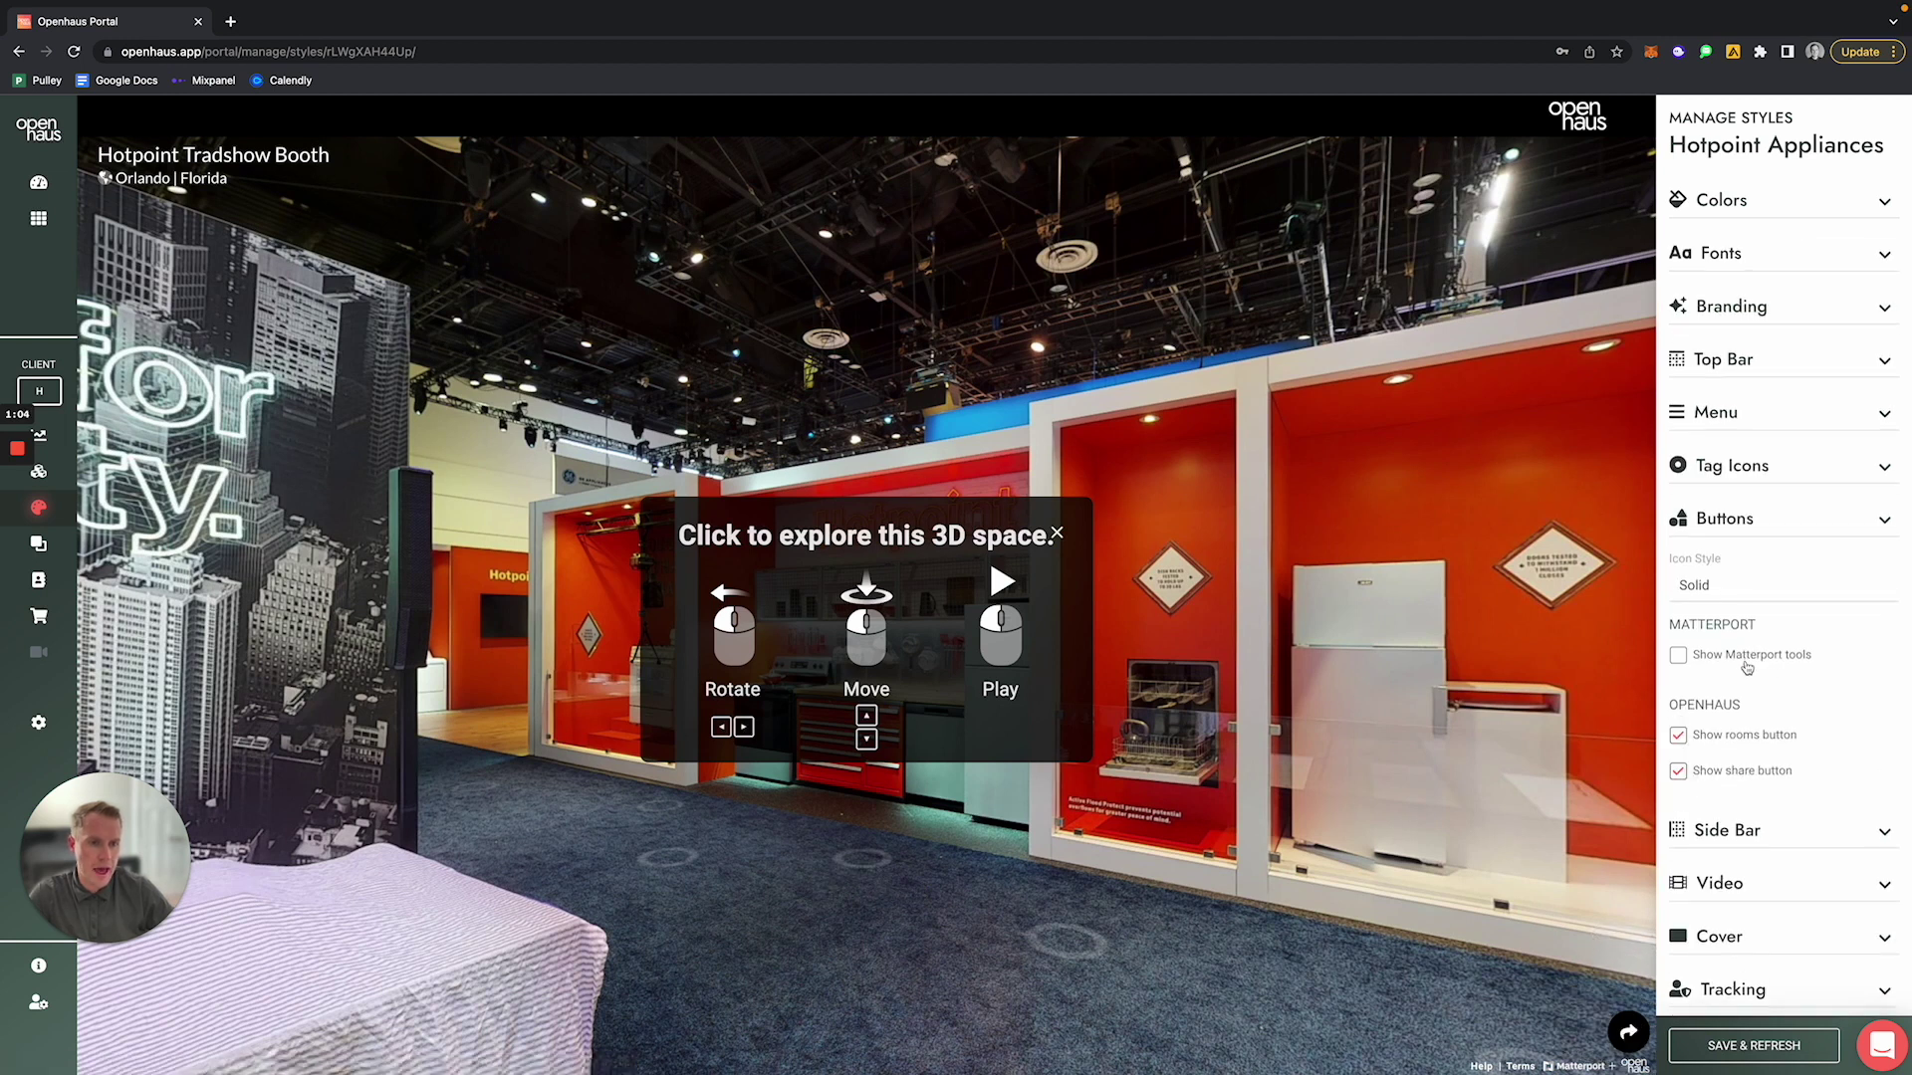
{"action": "left_click", "coordinate": [1679, 657]}
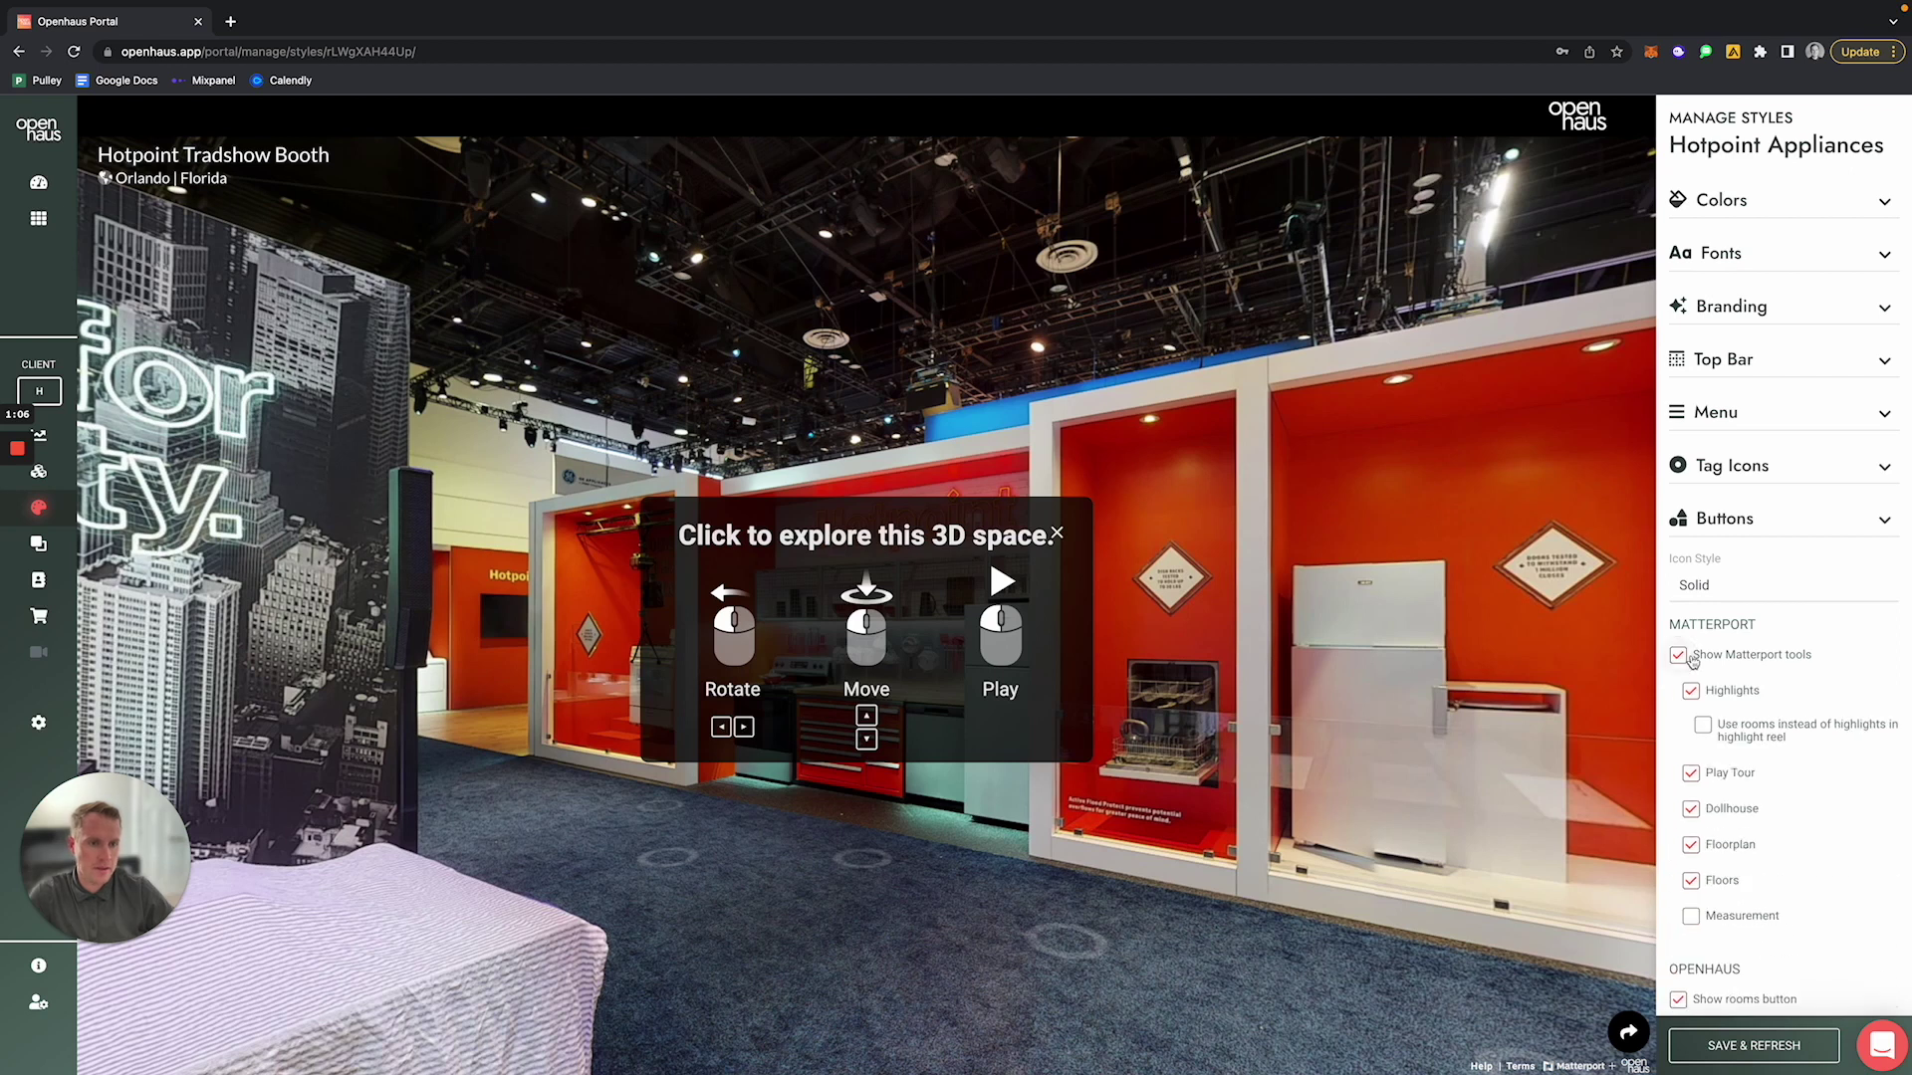
{"action": "left_click", "coordinate": [1701, 1047]}
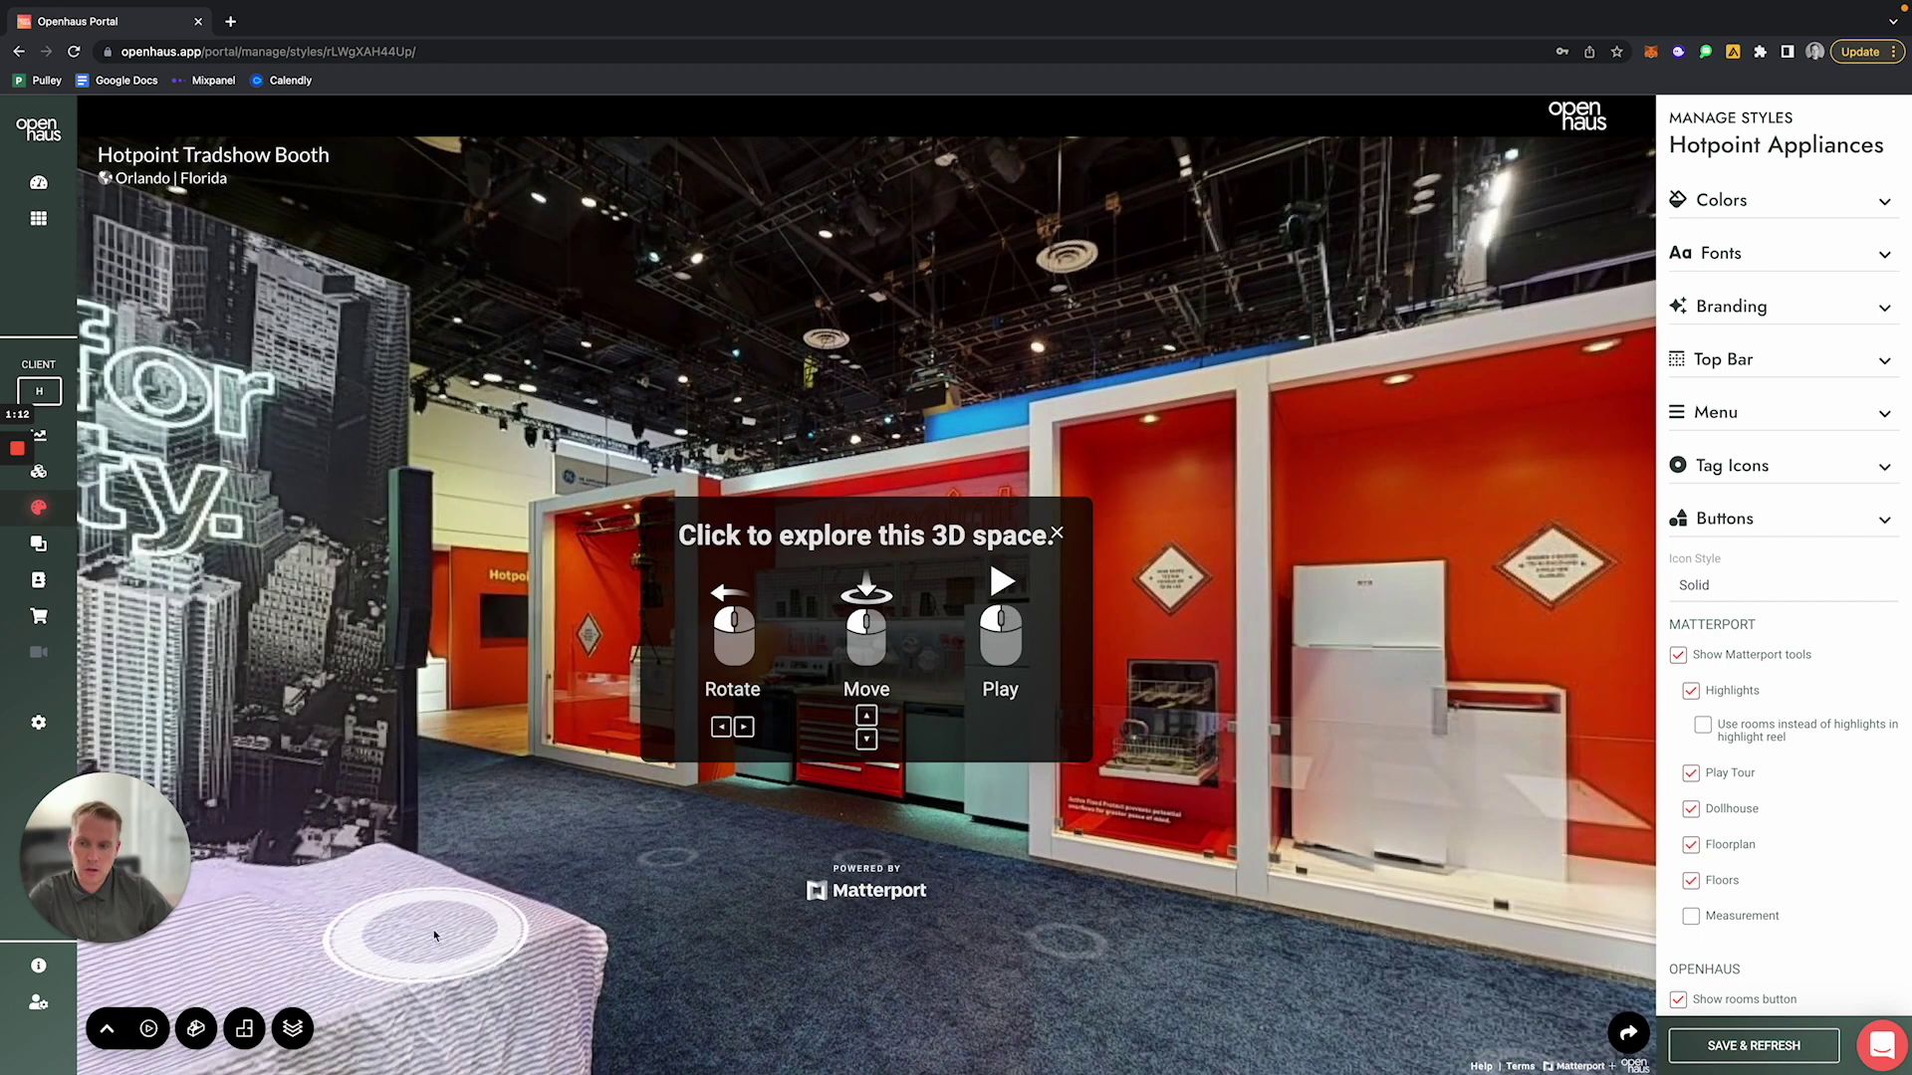
Step: Try sampling the primary color from the preview's black top bar with the eyedropper
{"action": "left_click", "coordinate": [1720, 200]}
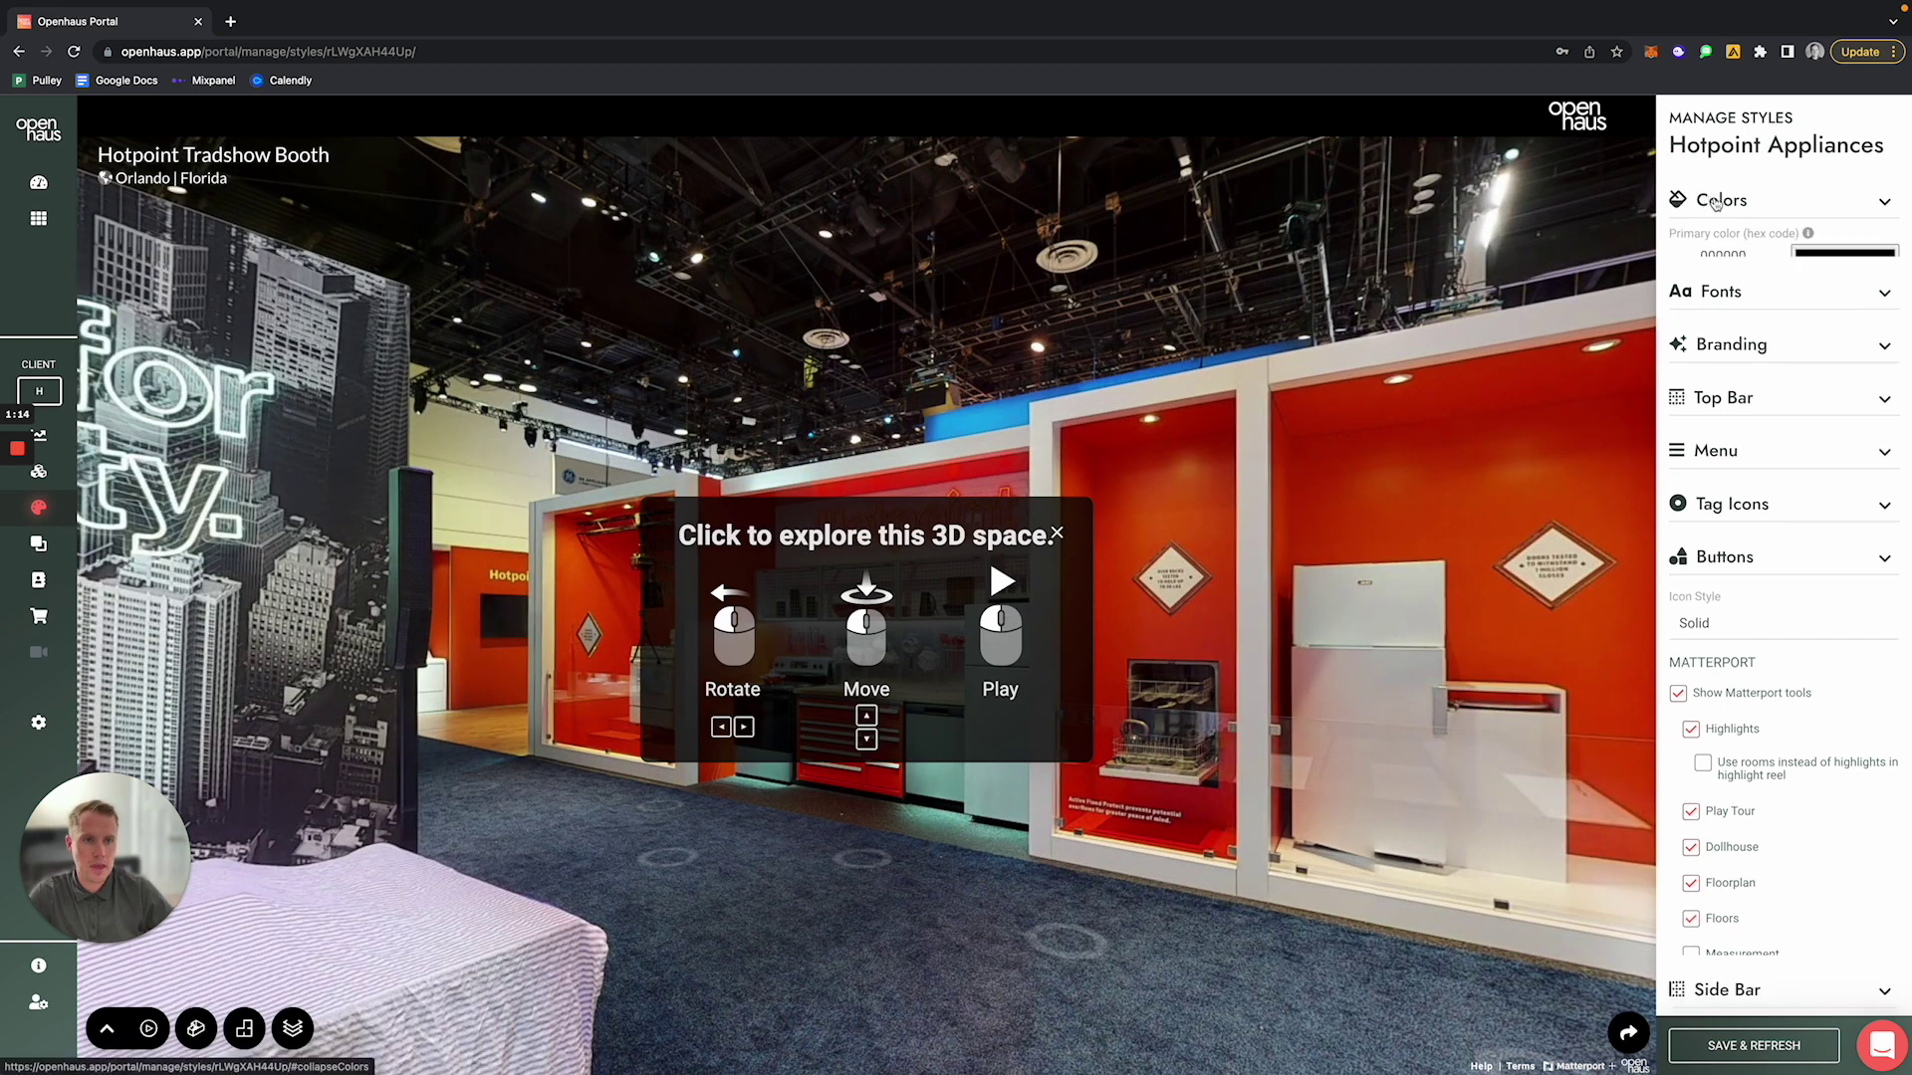
{"action": "mouse_move", "coordinate": [1807, 234]}
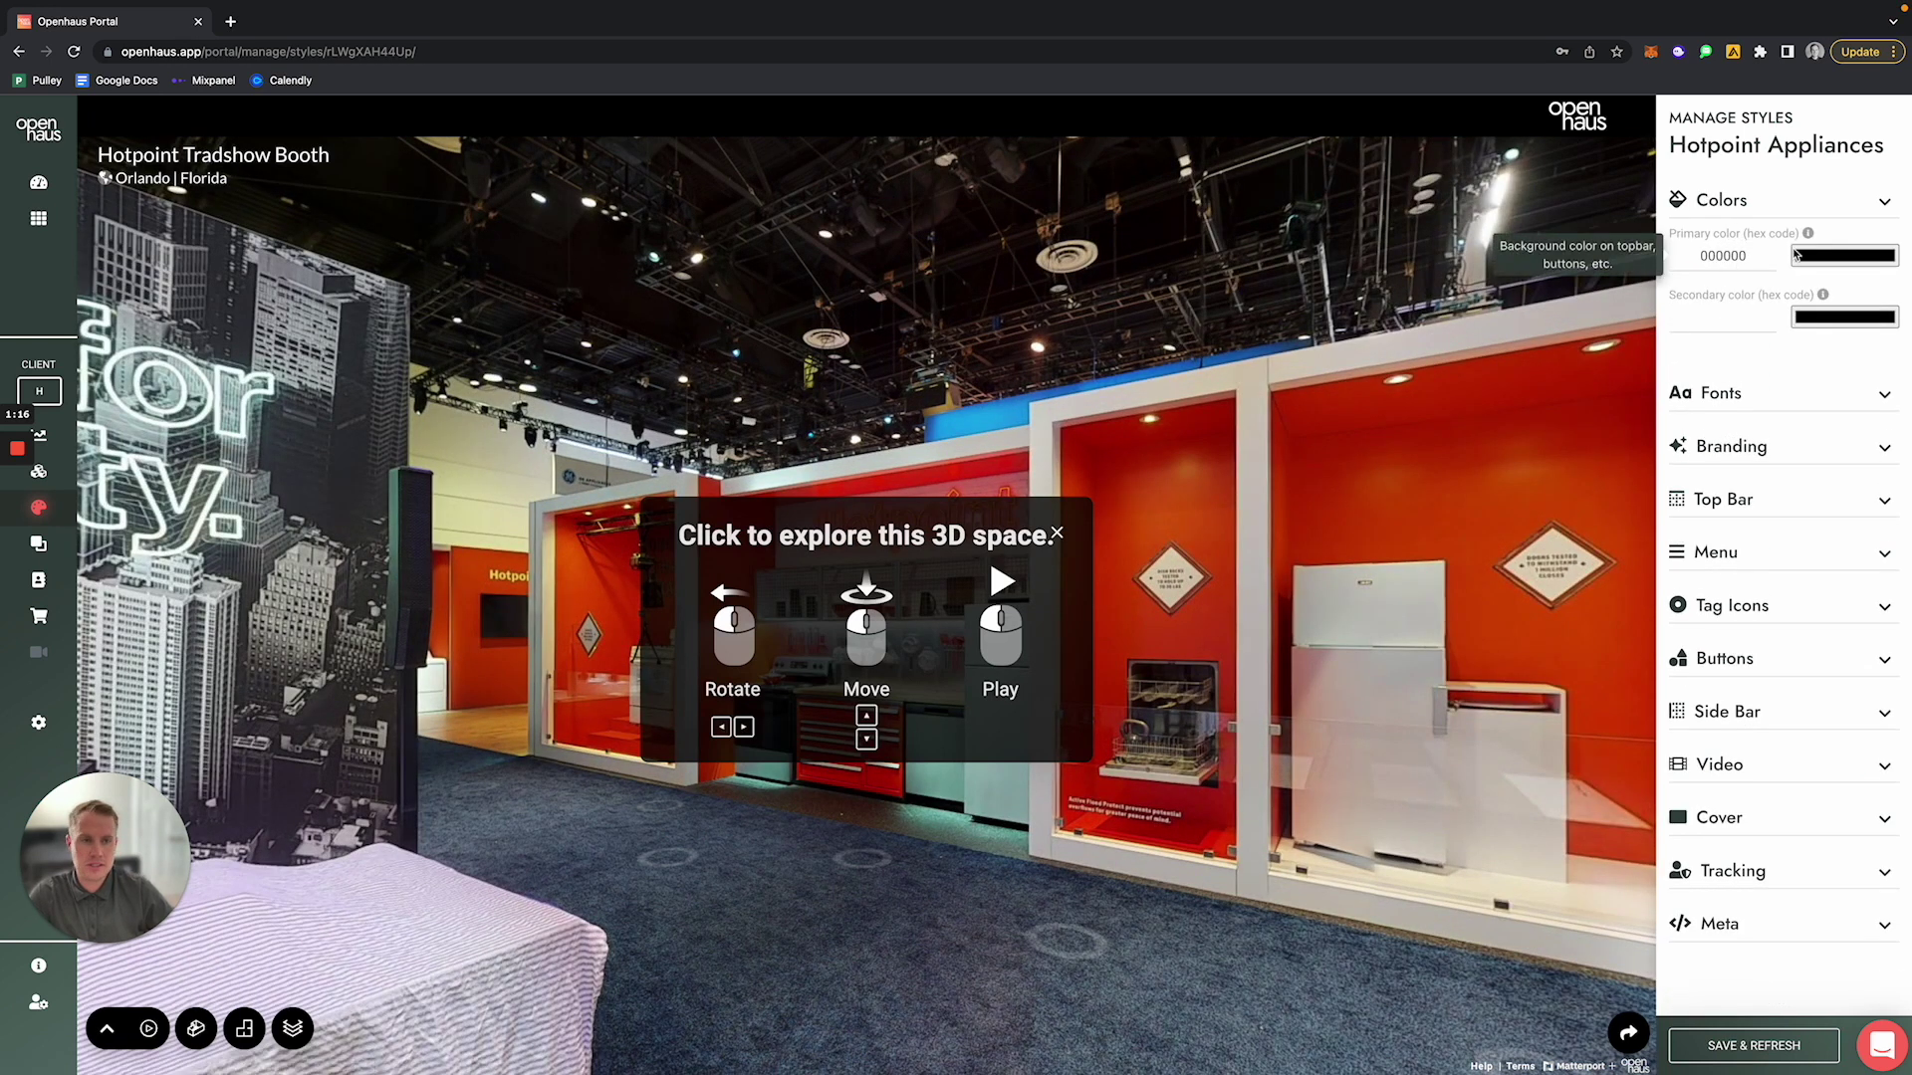
{"action": "left_click", "coordinate": [1858, 256]}
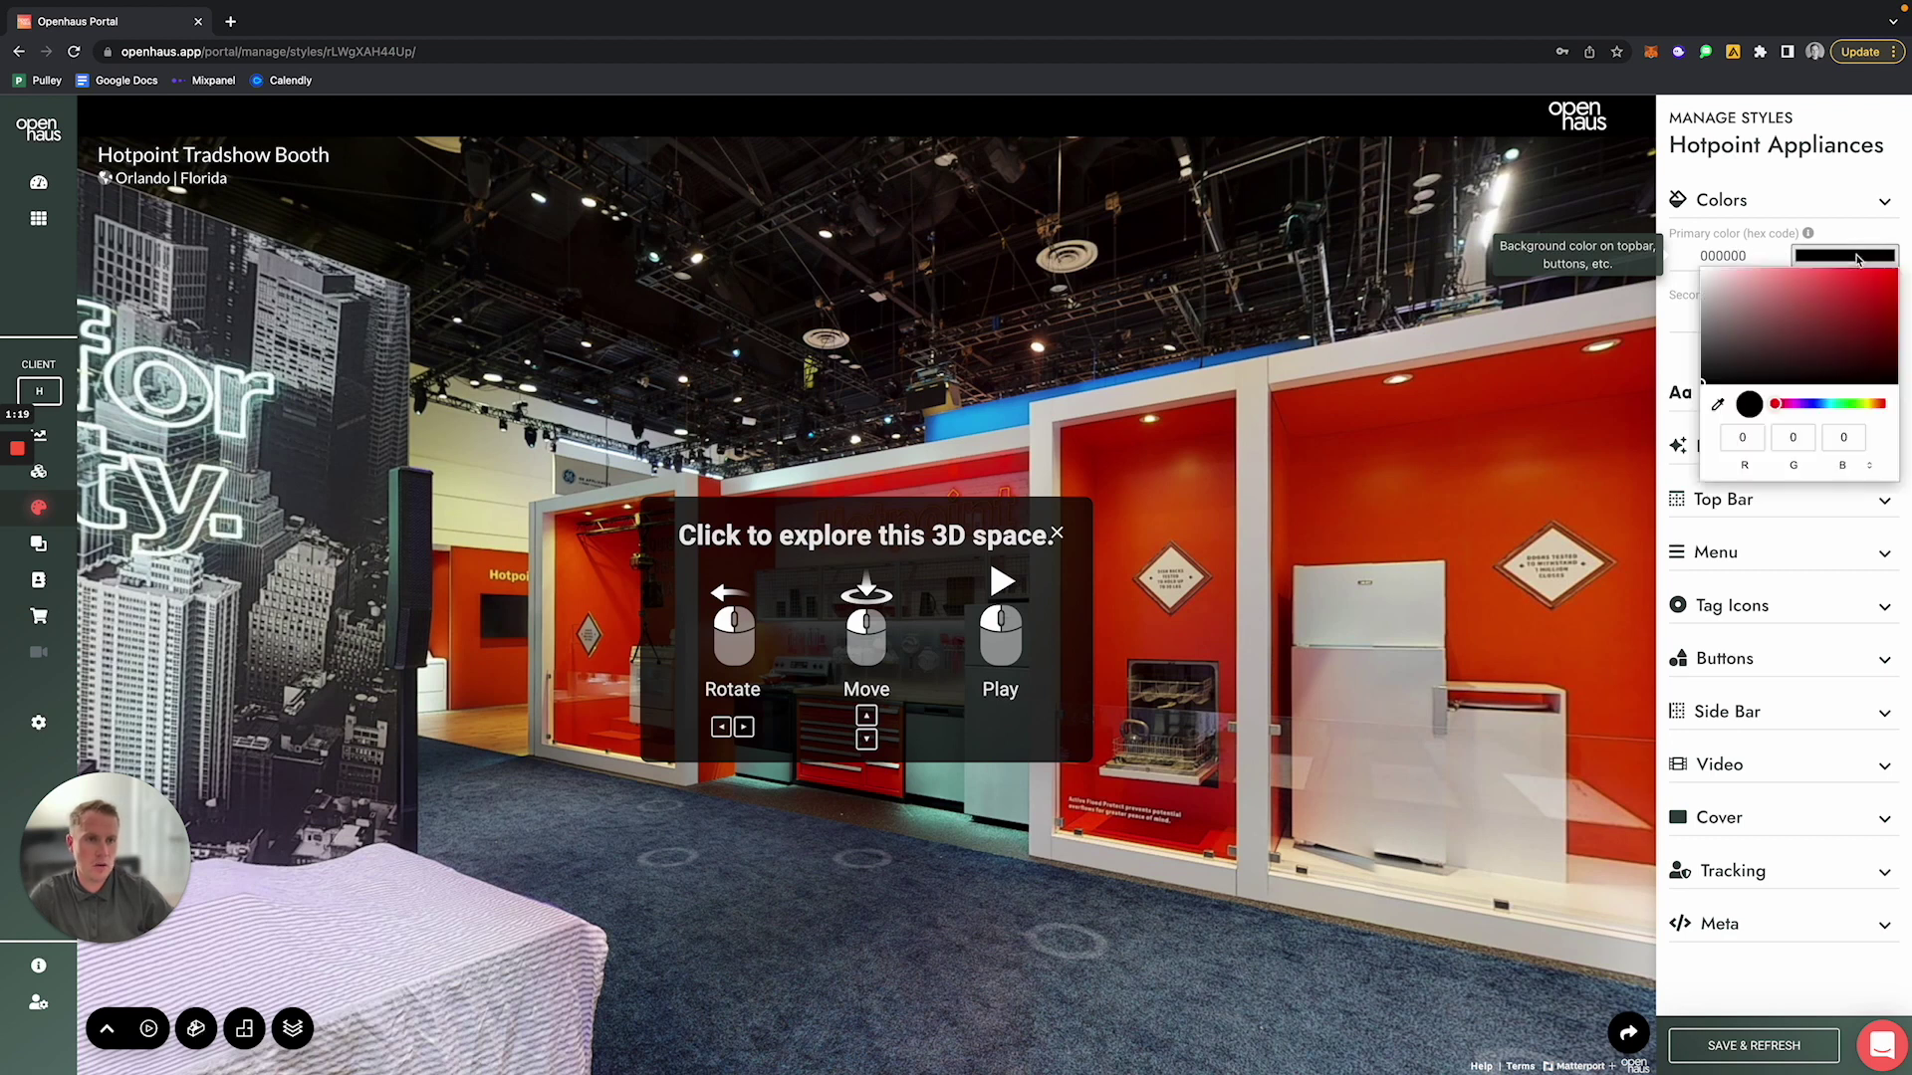
{"action": "left_click", "coordinate": [1718, 405]}
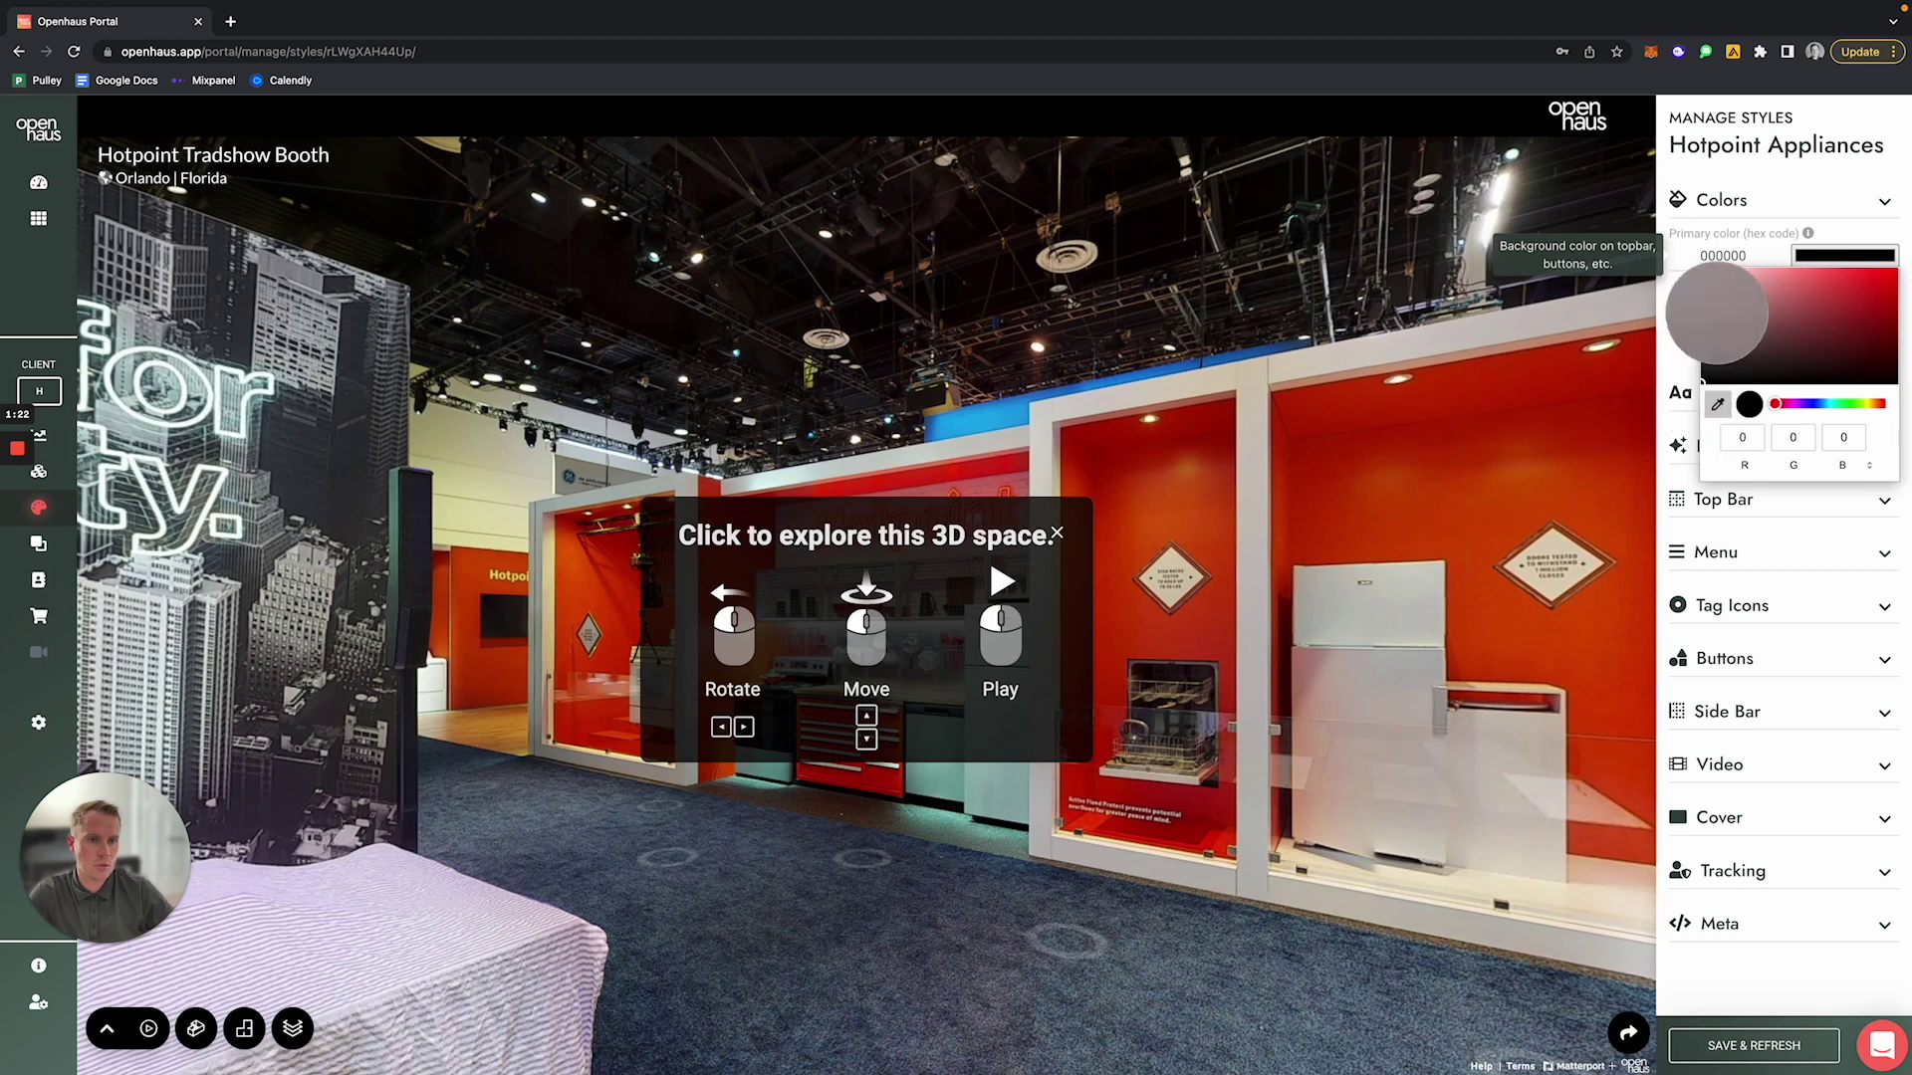
{"action": "left_click", "coordinate": [1432, 116]}
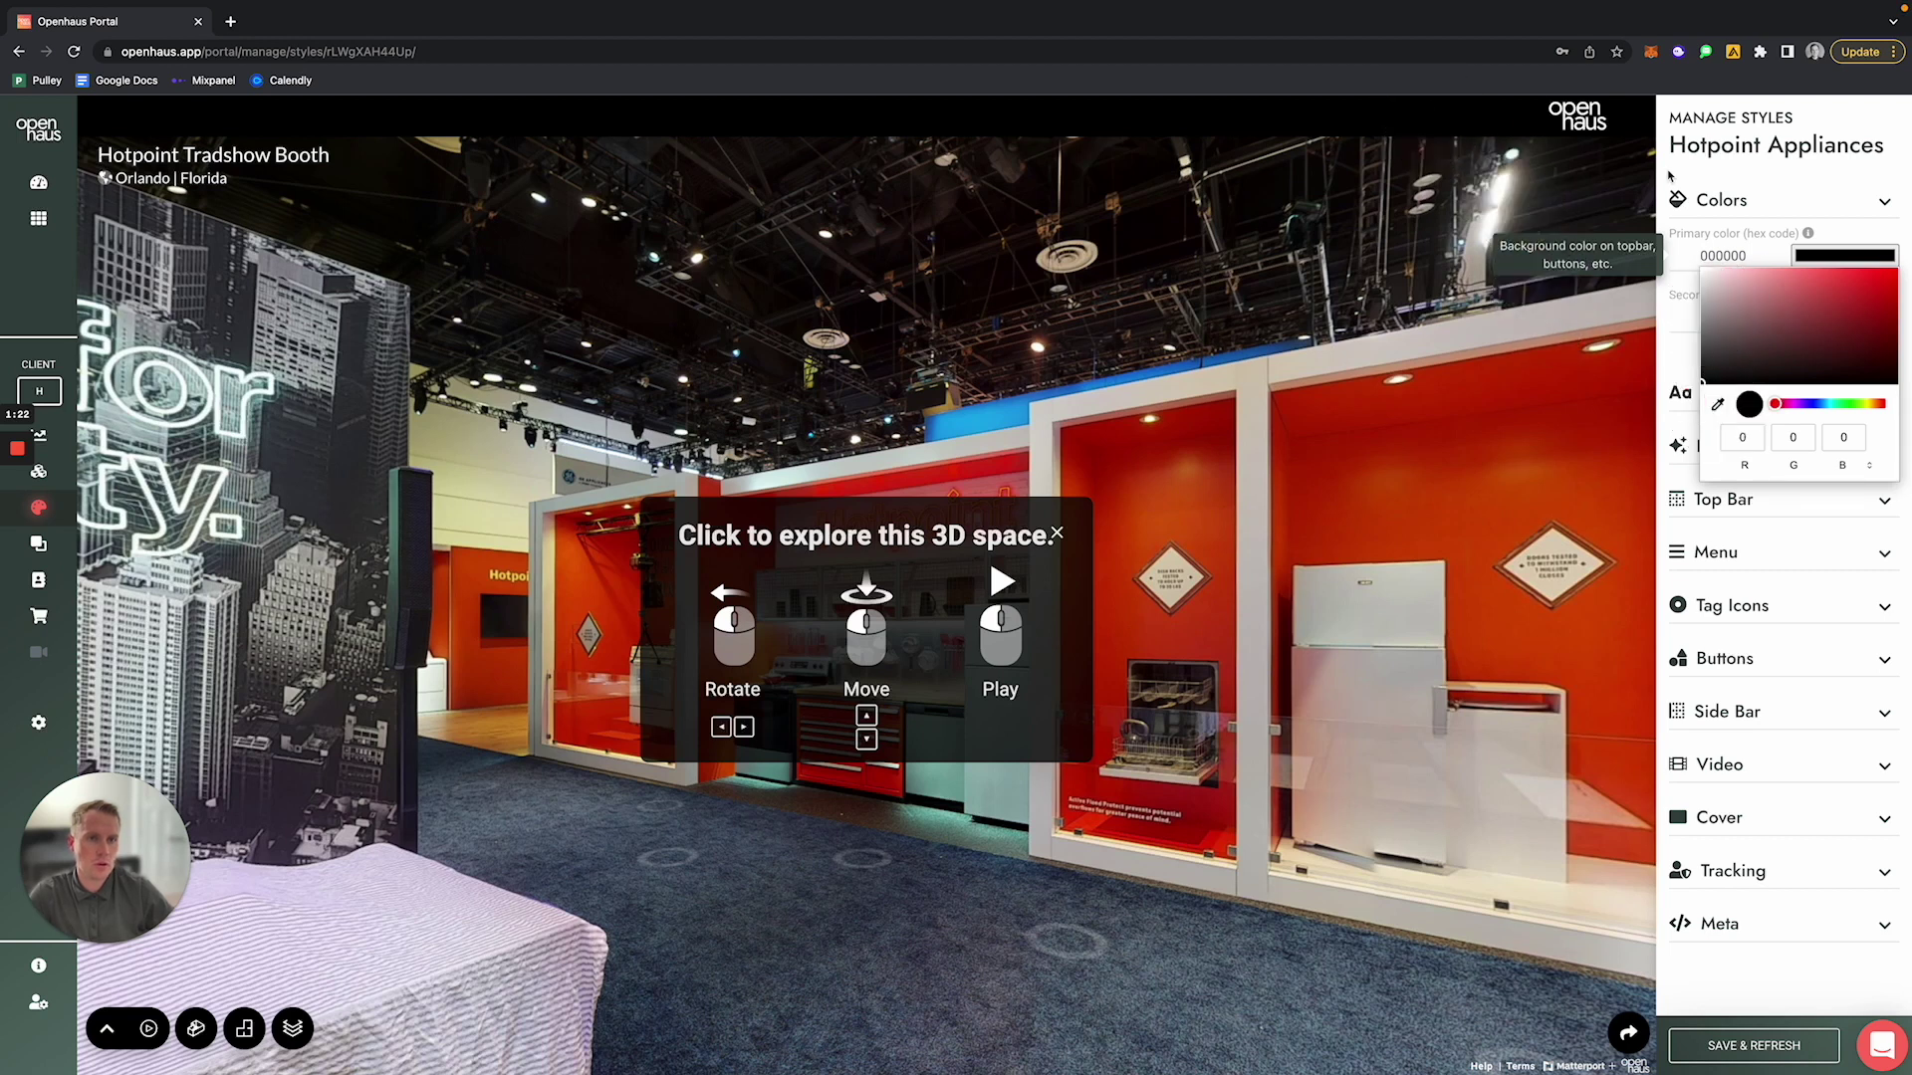
{"action": "left_click", "coordinate": [1786, 181]}
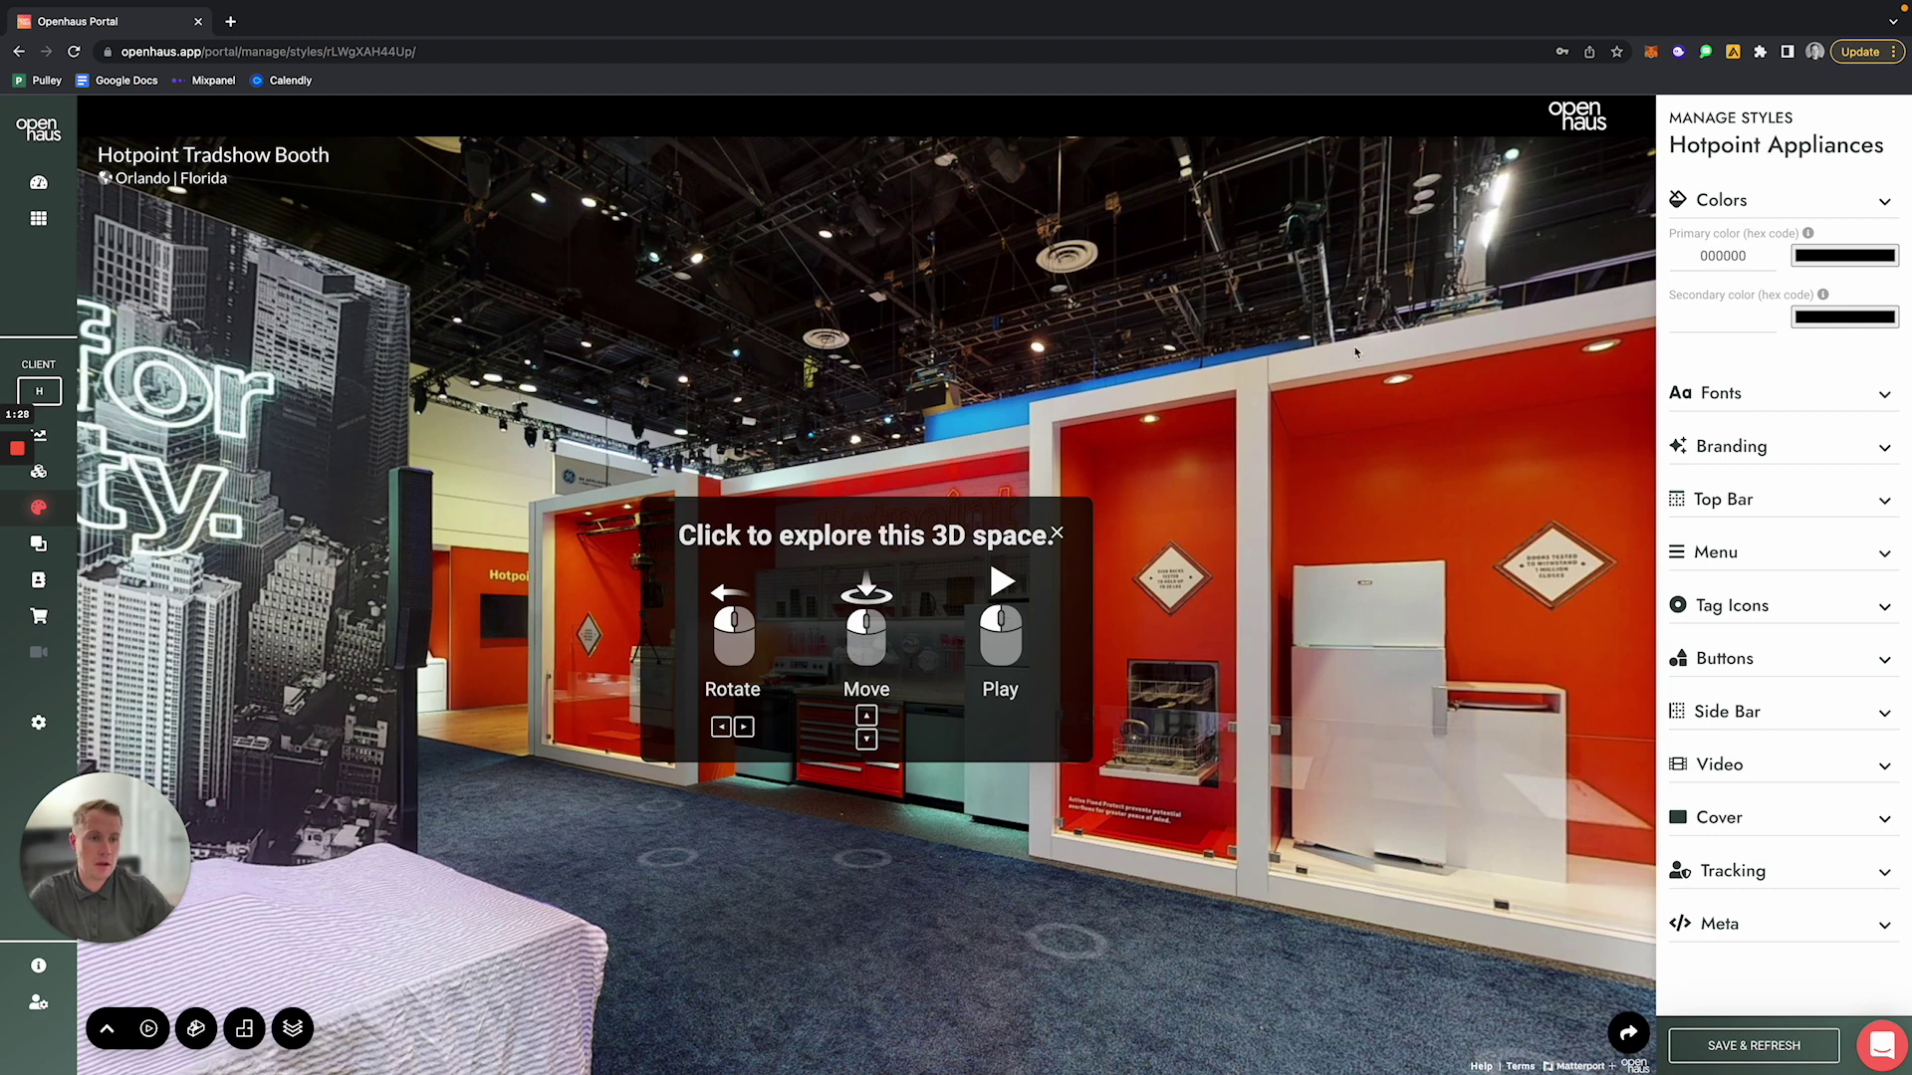
{"action": "left_click", "coordinate": [1280, 353]}
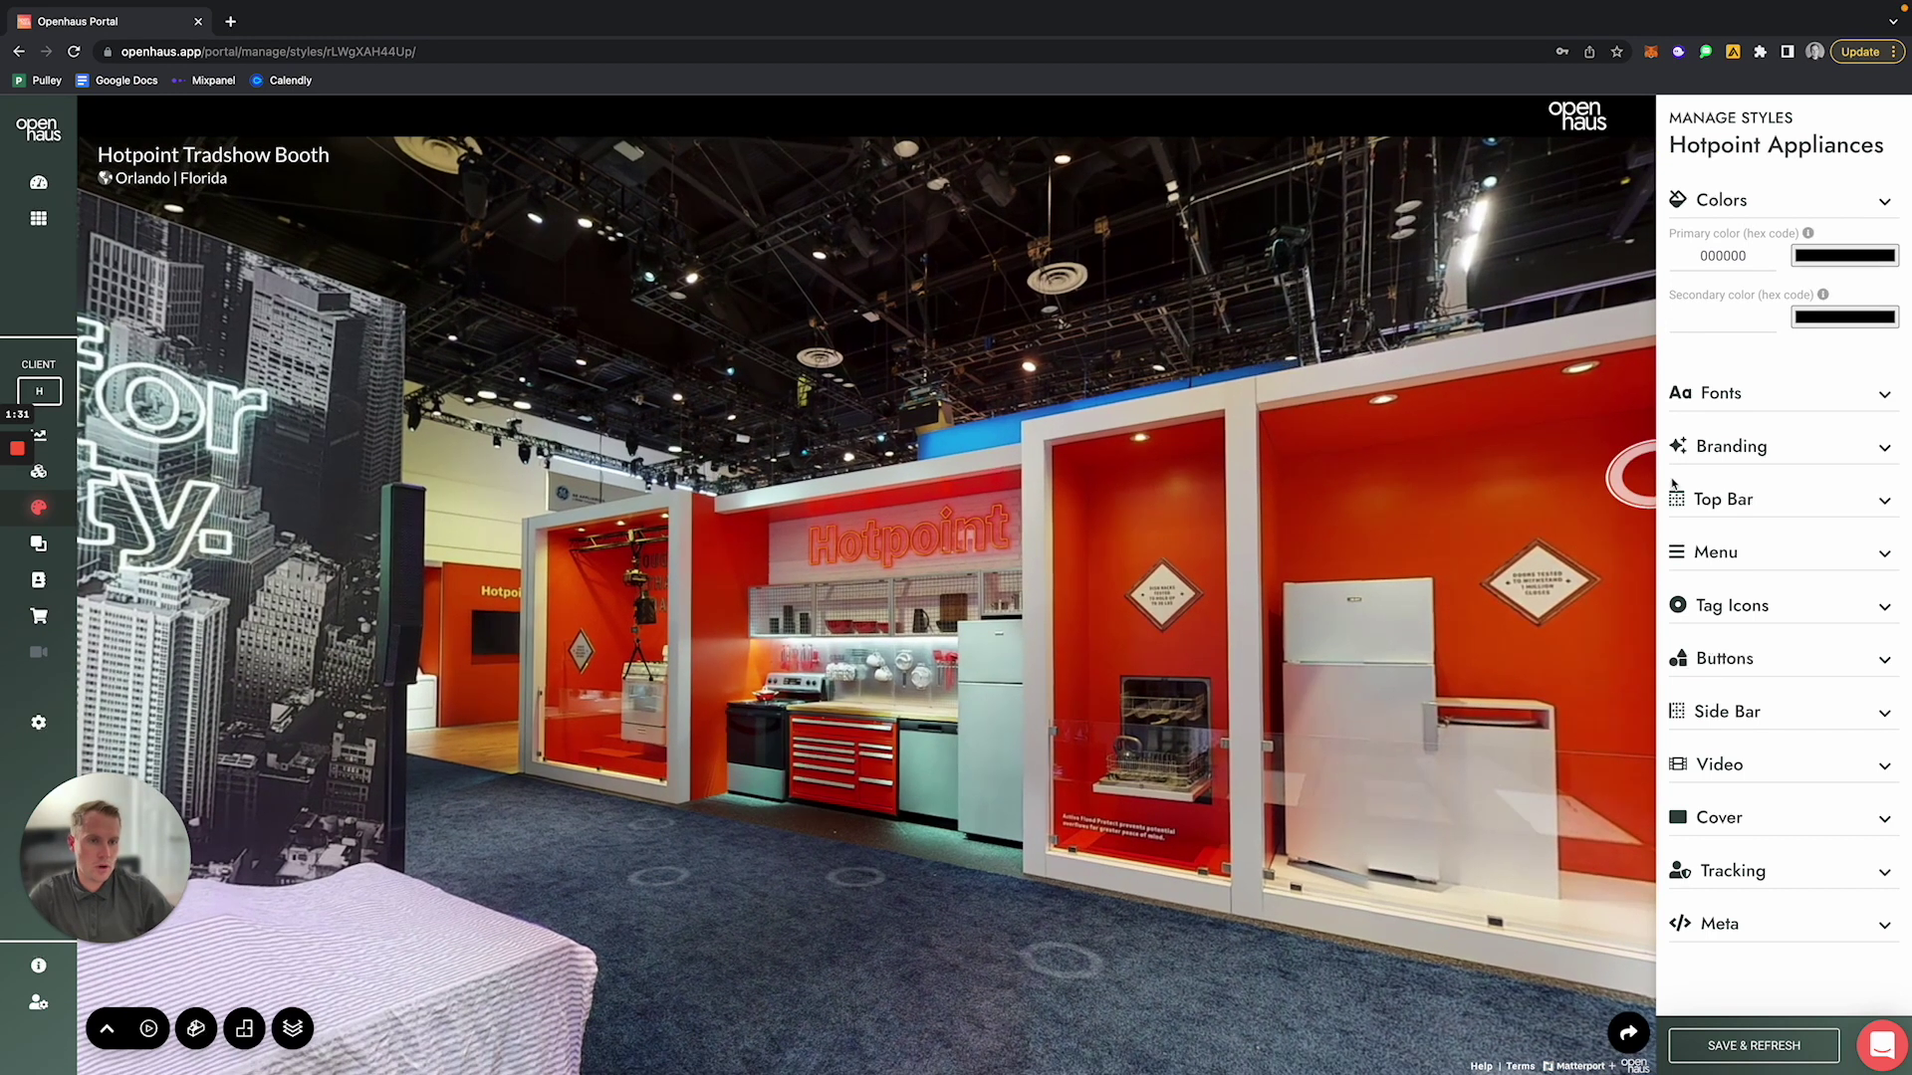
Step: Upload dbvisit-case-study-logo-hotpoint.webp from the Desktop as the top bar logo, then save and refresh the preview
{"action": "left_click", "coordinate": [1720, 499]}
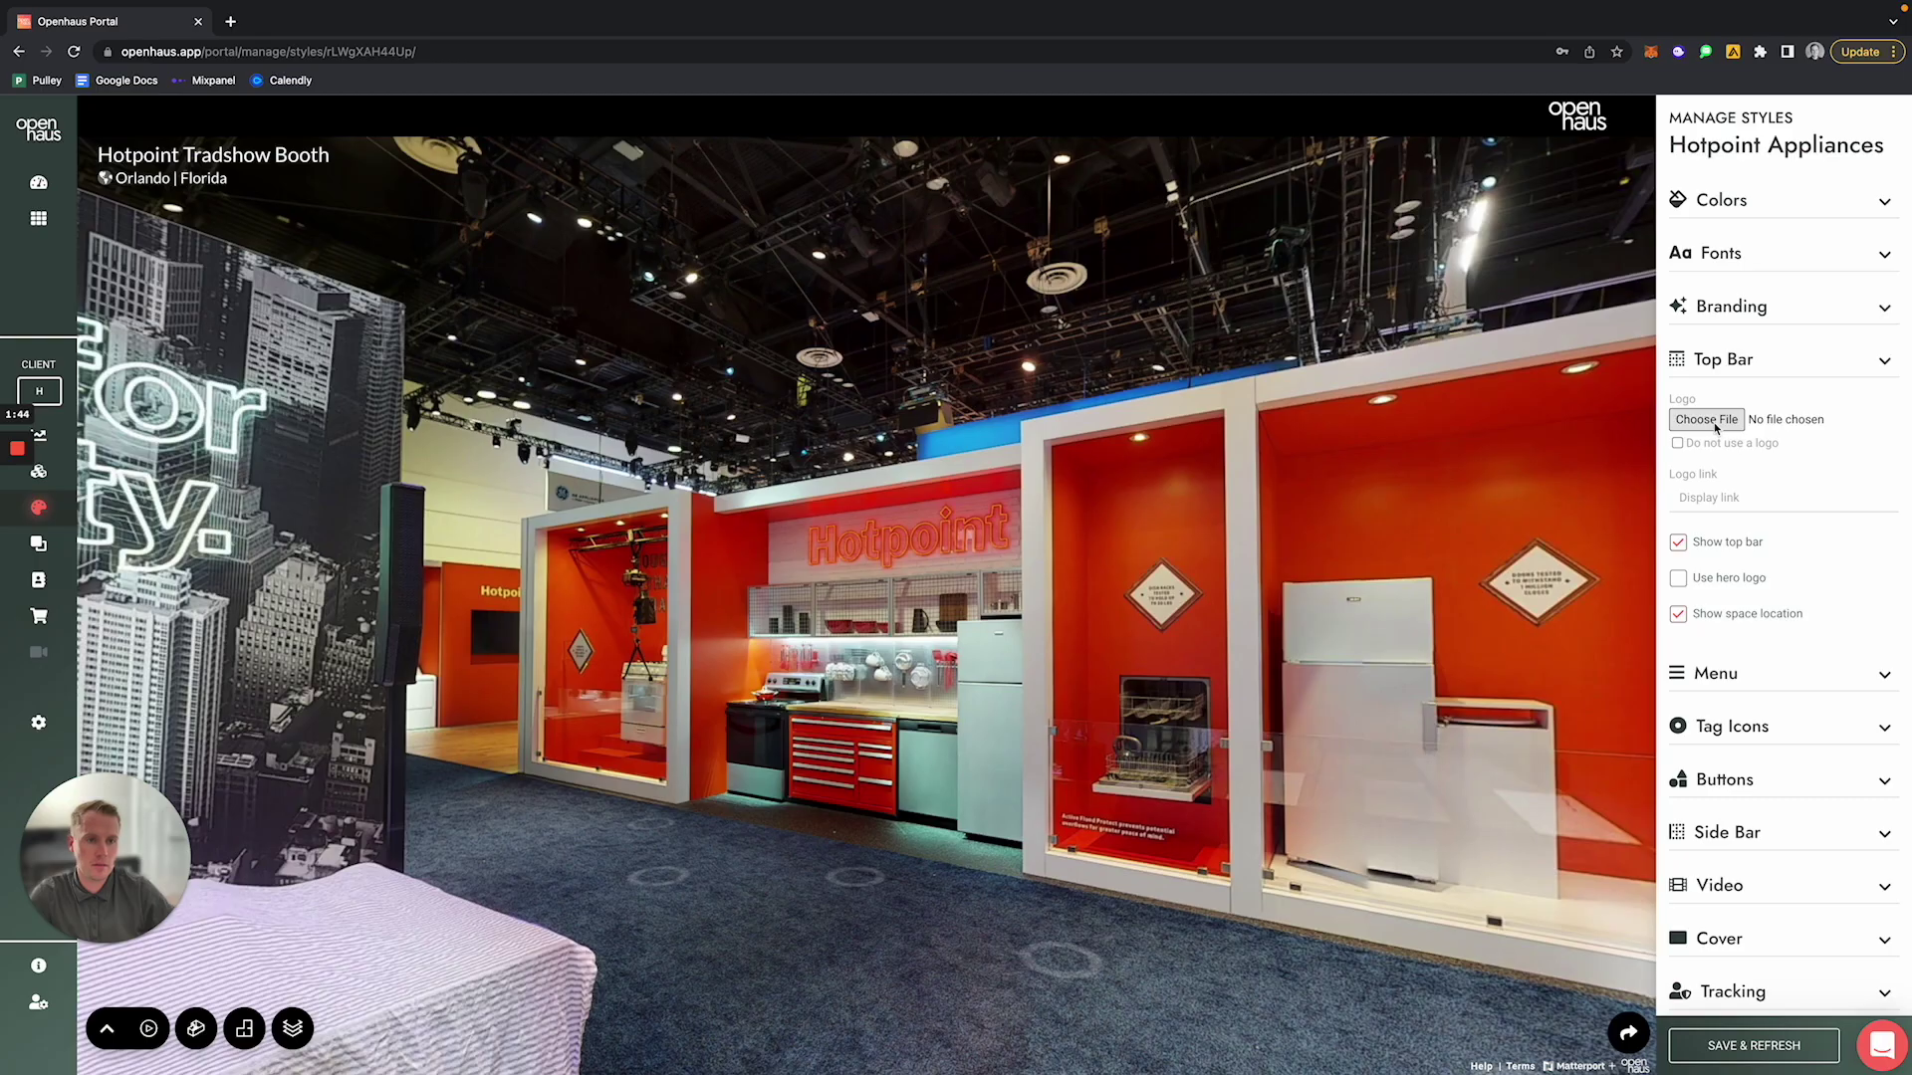
{"action": "left_click", "coordinate": [1706, 419]}
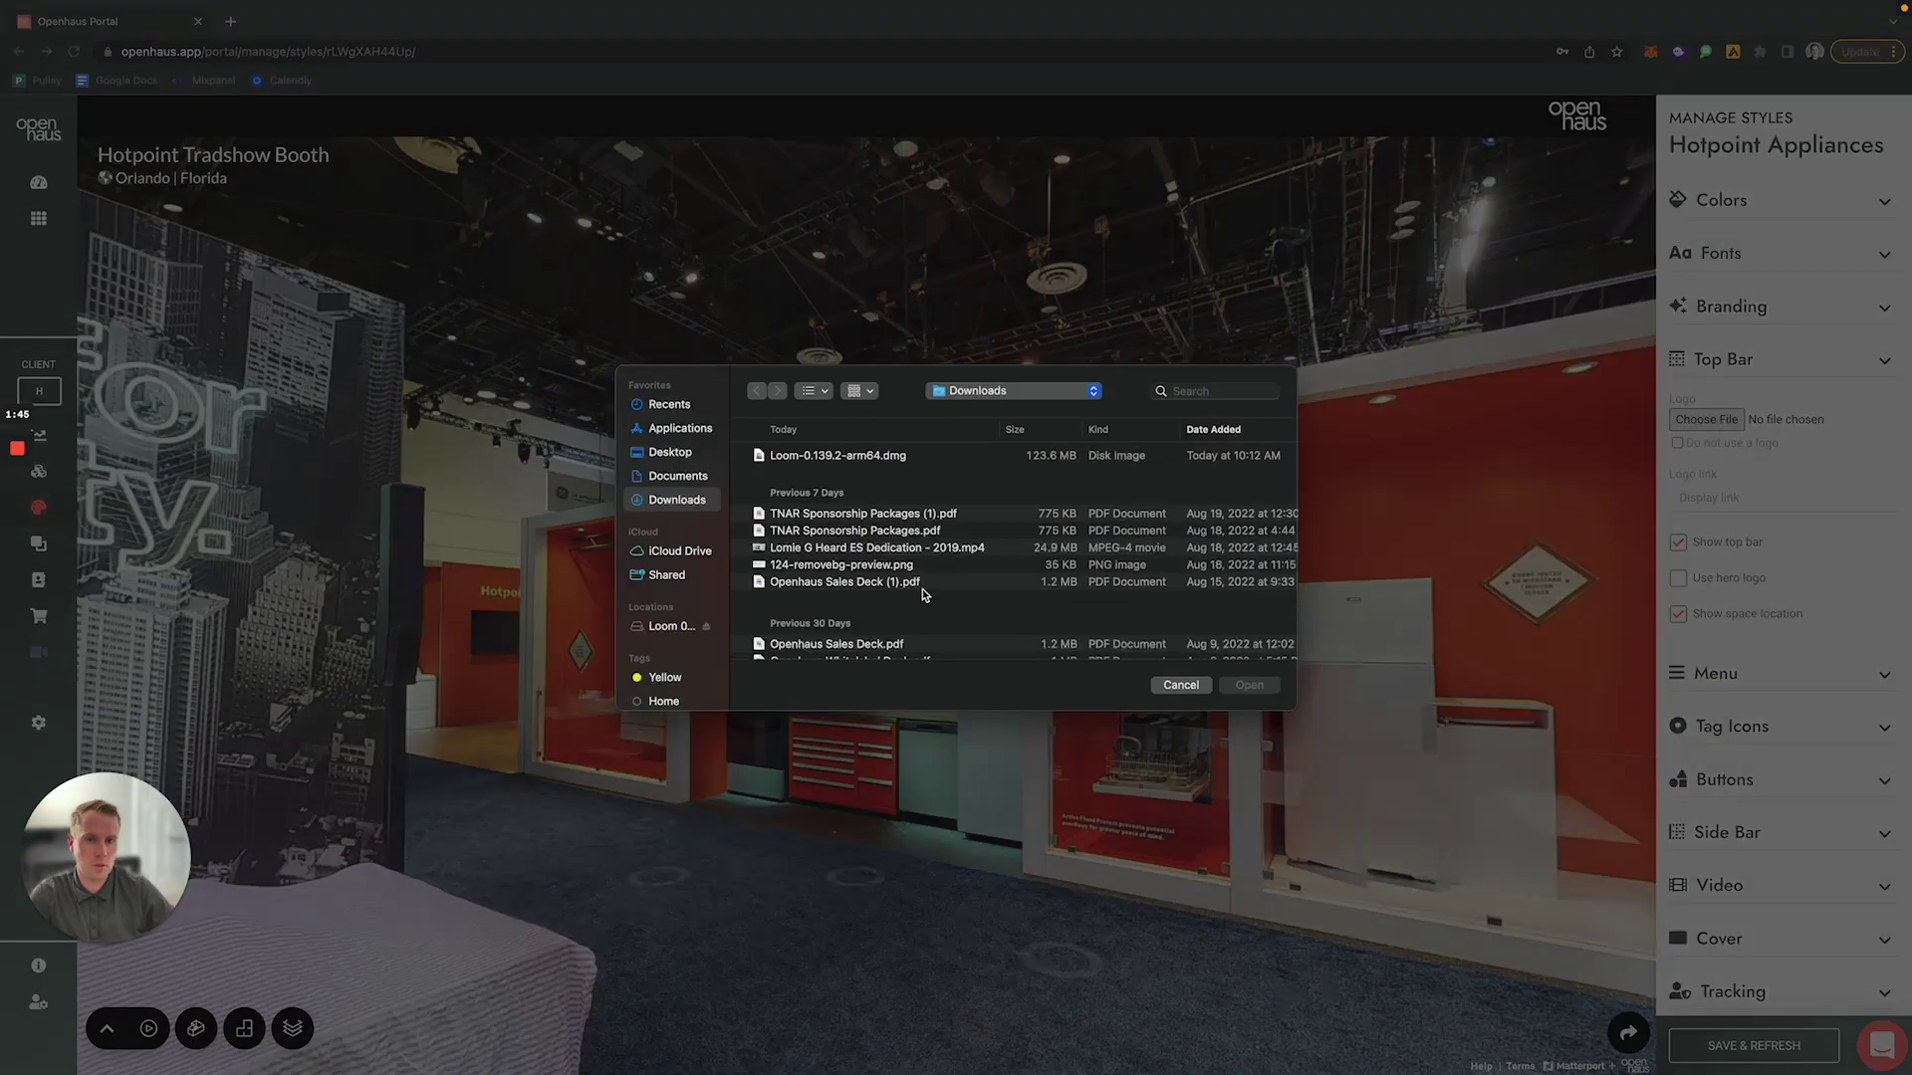
{"action": "left_click", "coordinate": [670, 453]}
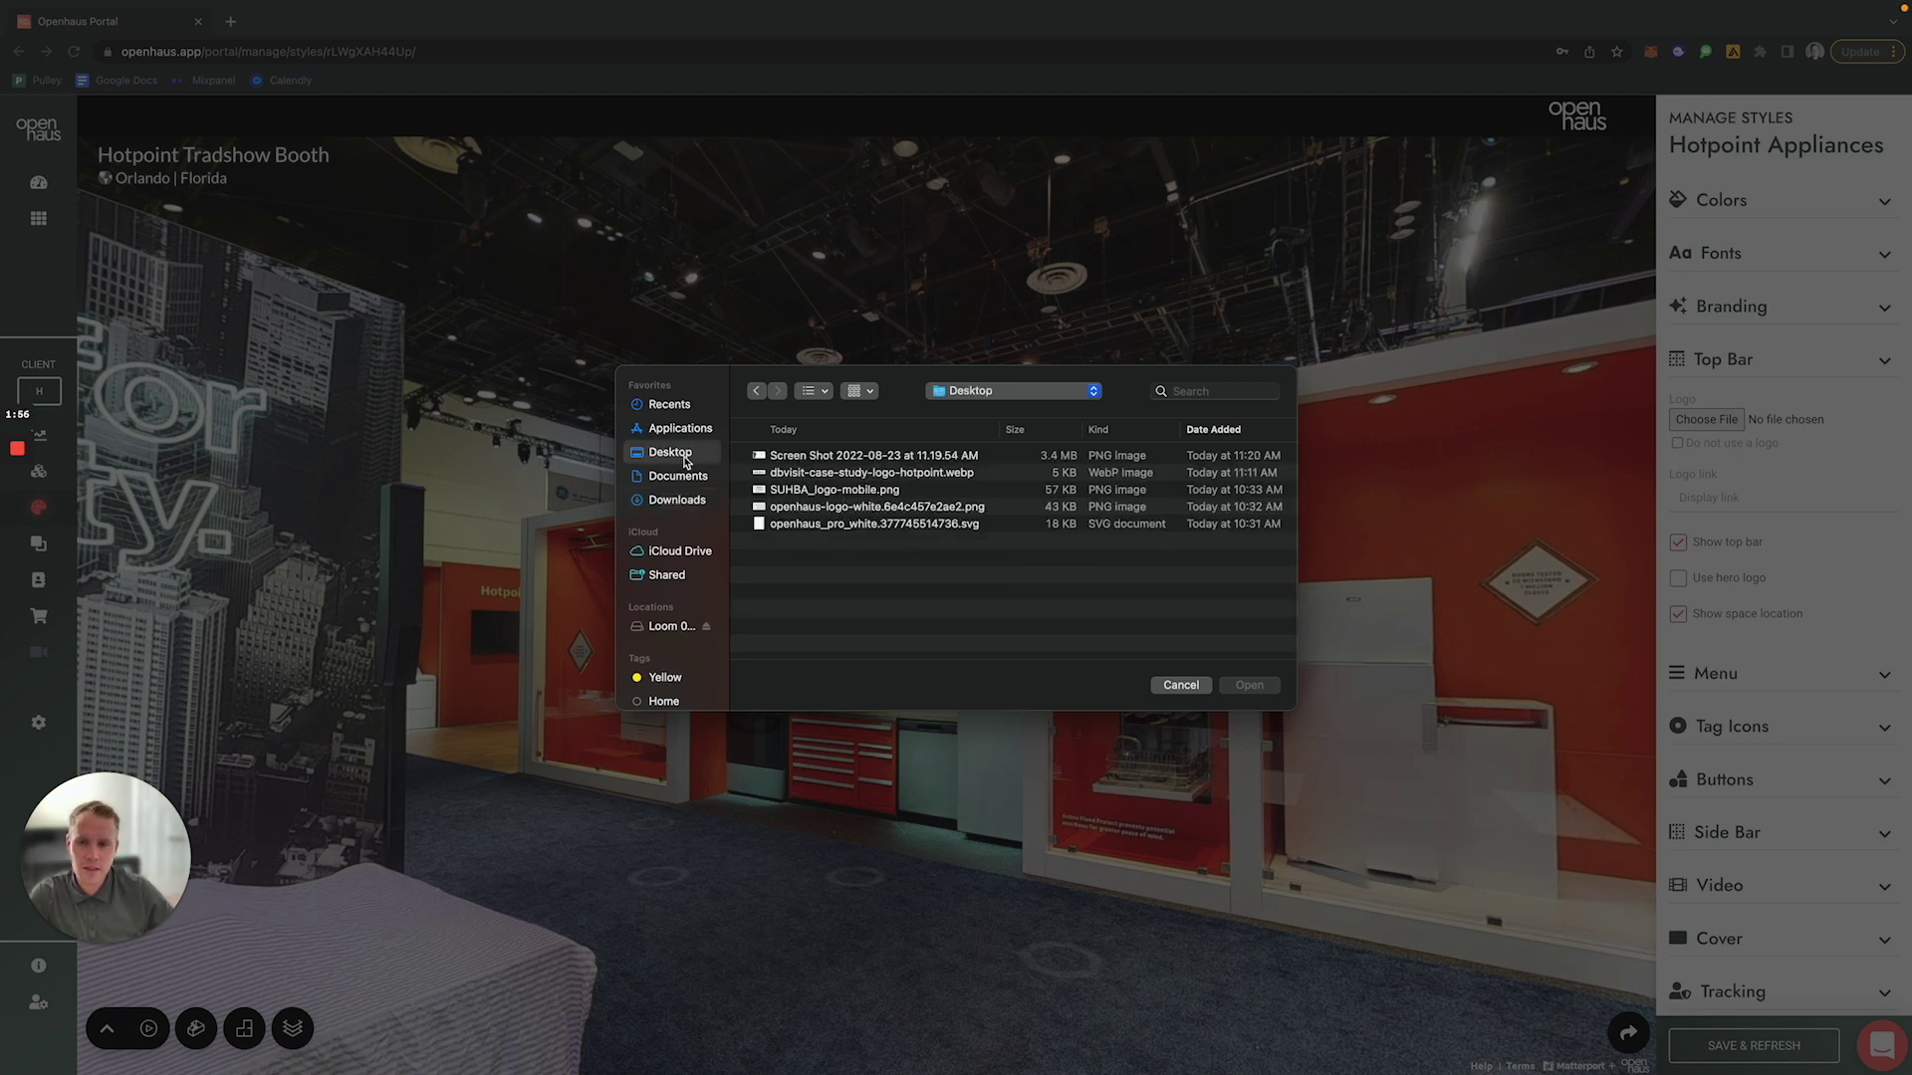
{"action": "left_click", "coordinate": [847, 472]}
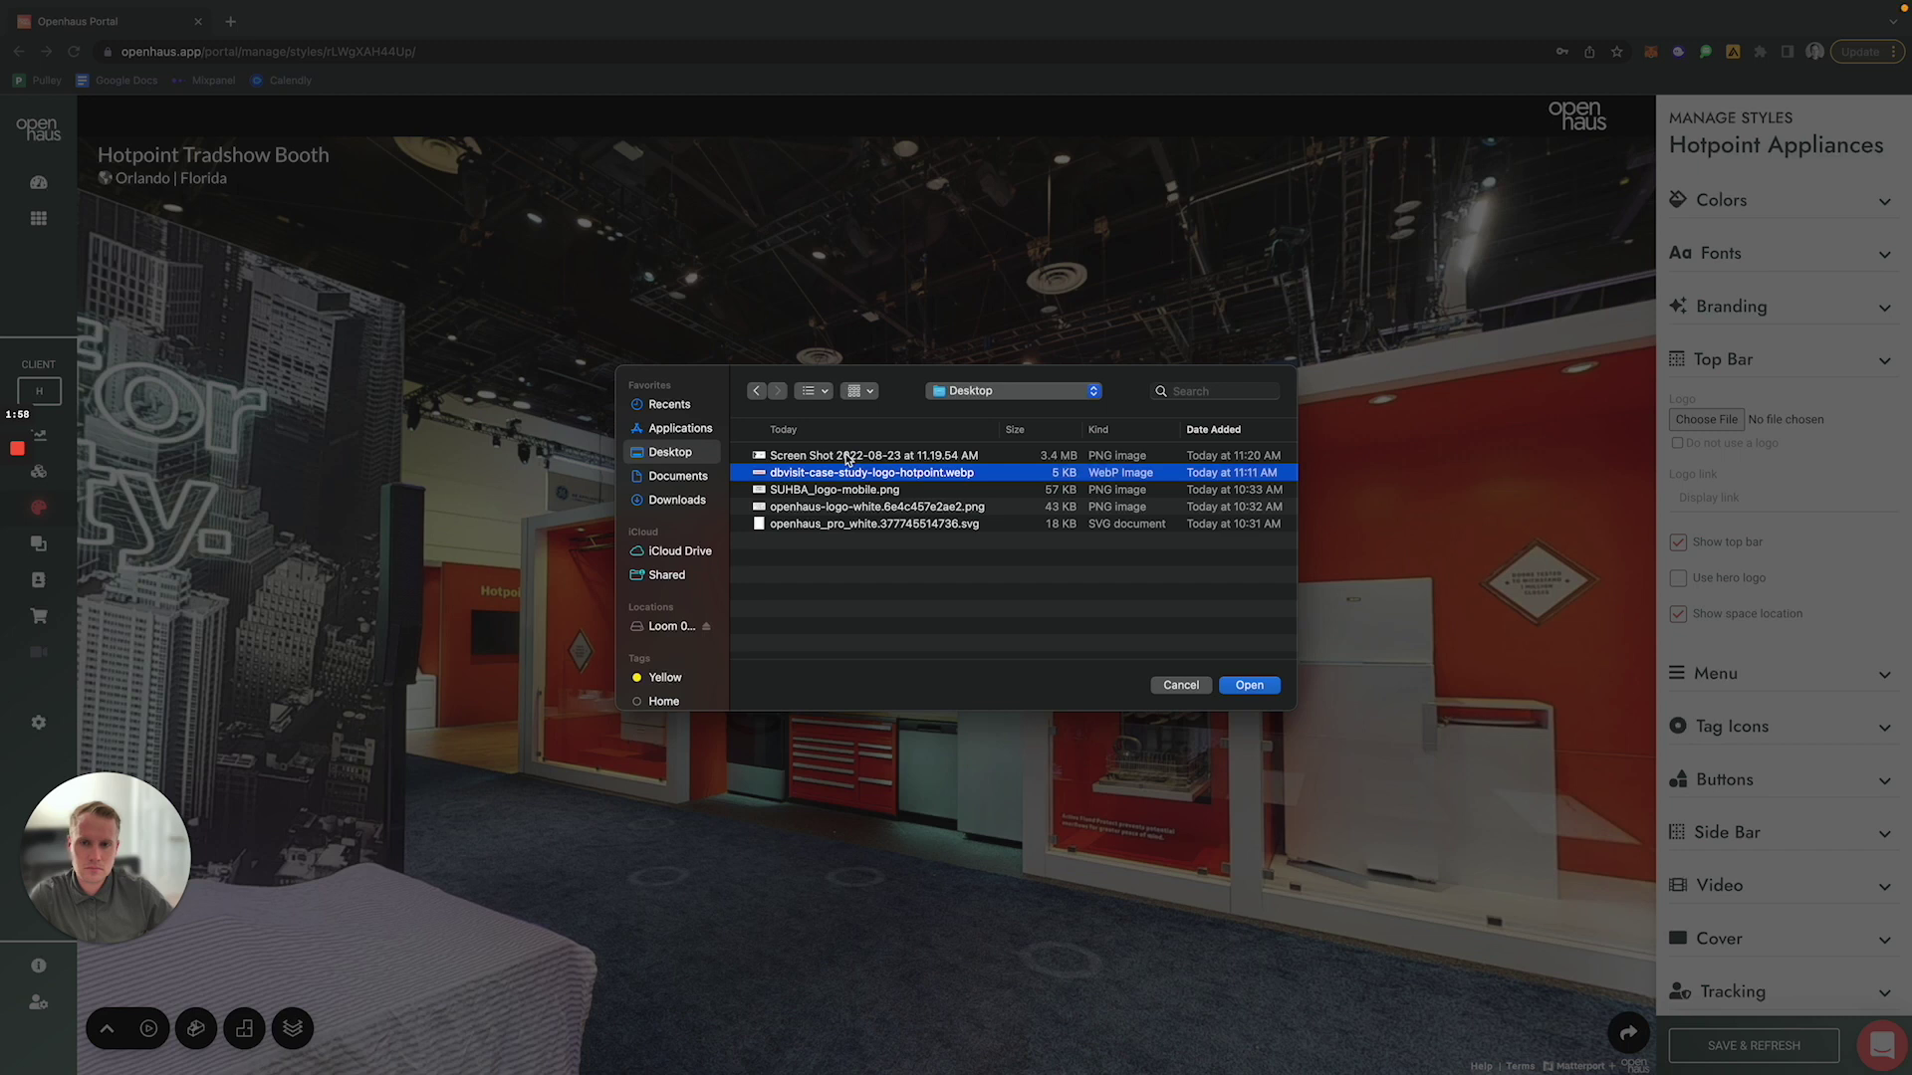
{"action": "left_click", "coordinate": [847, 456]}
{"action": "left_click", "coordinate": [846, 502]}
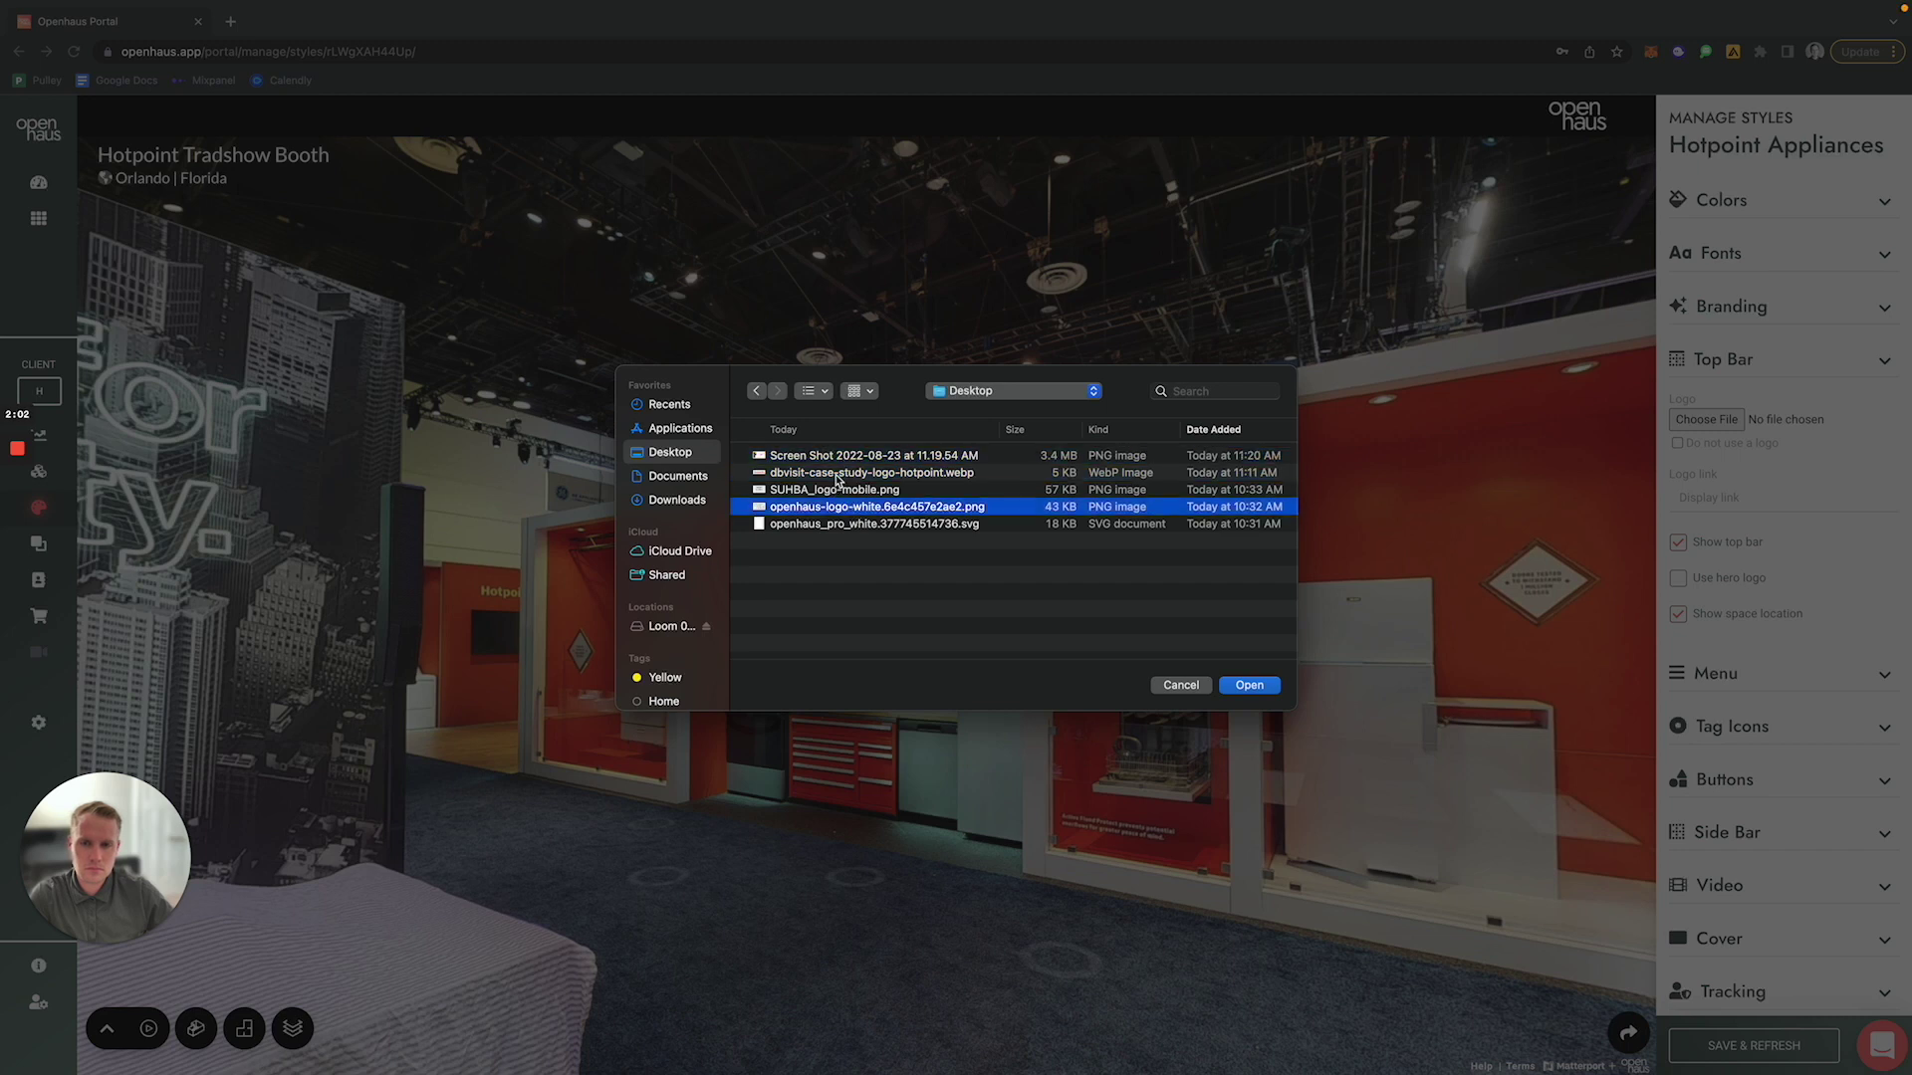
{"action": "left_click", "coordinate": [837, 474]}
{"action": "key", "text": "Return"}
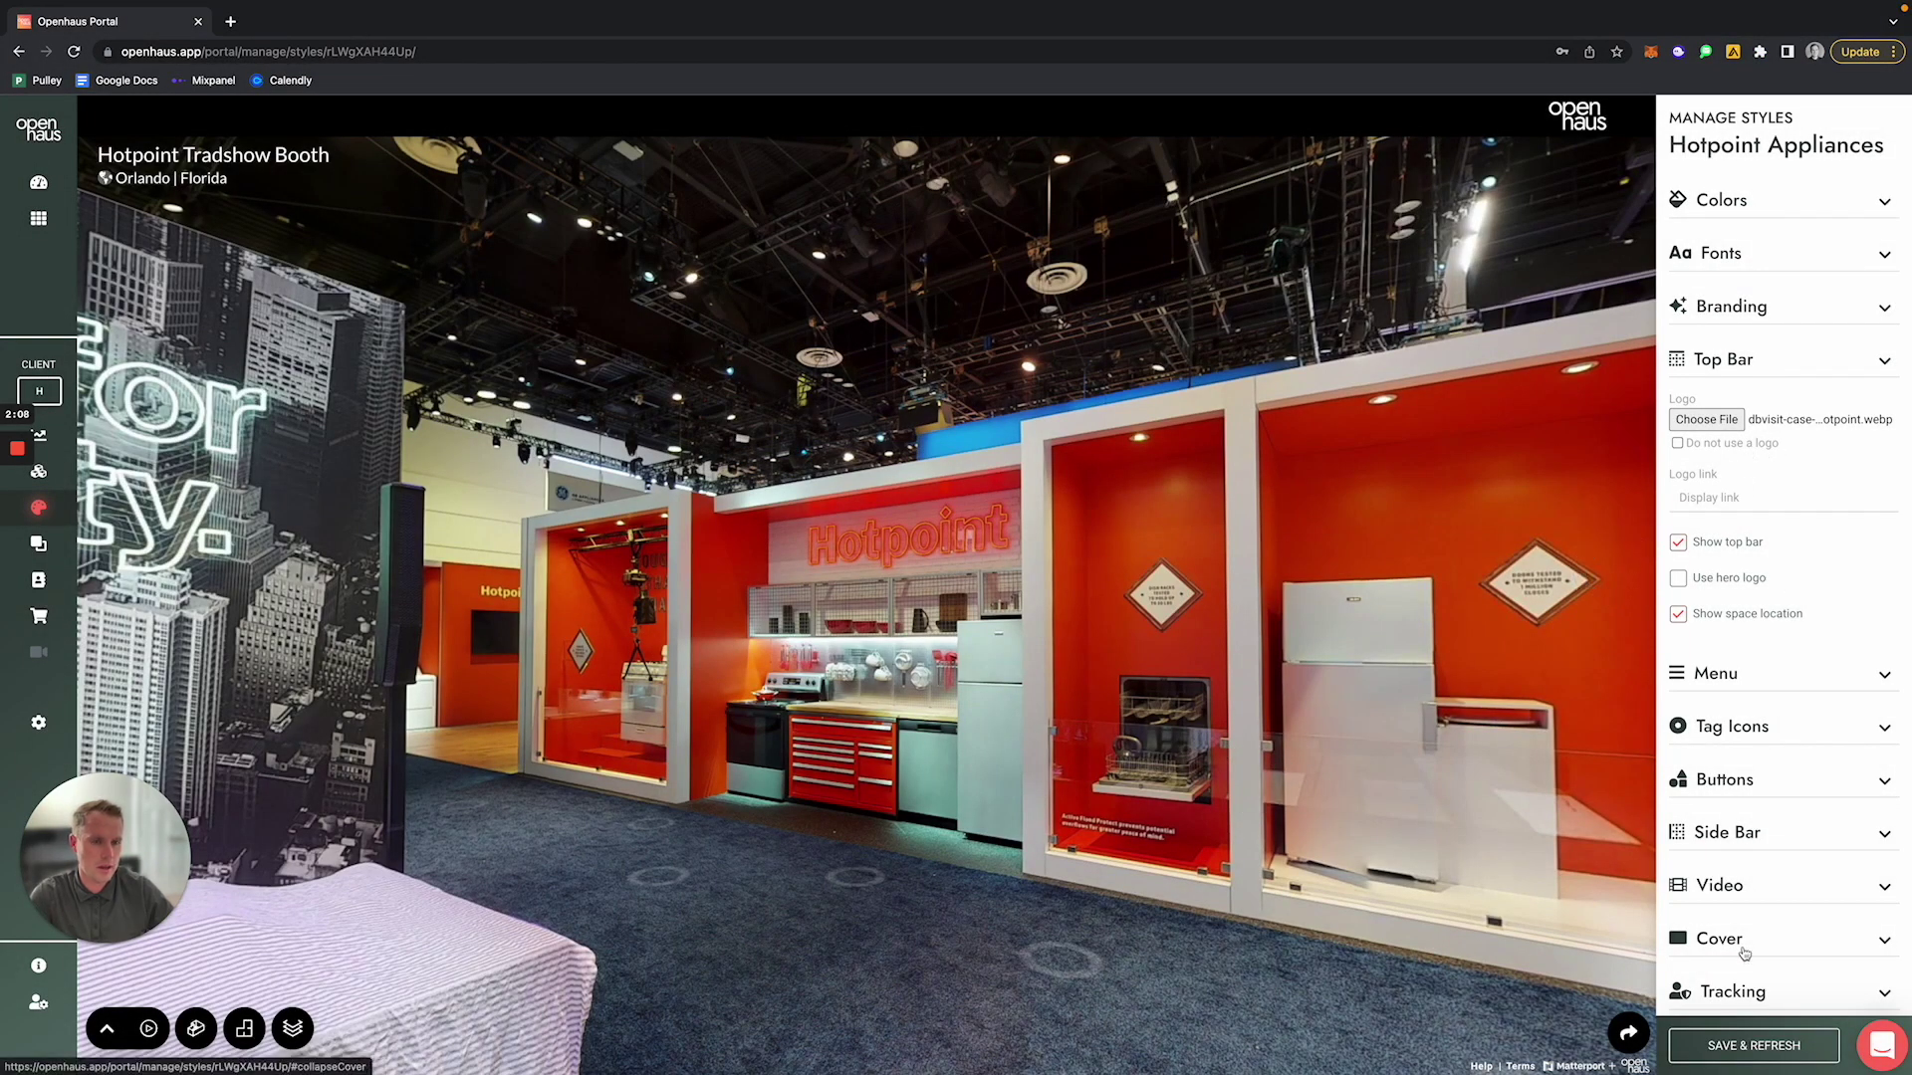
{"action": "left_click", "coordinate": [1748, 1045]}
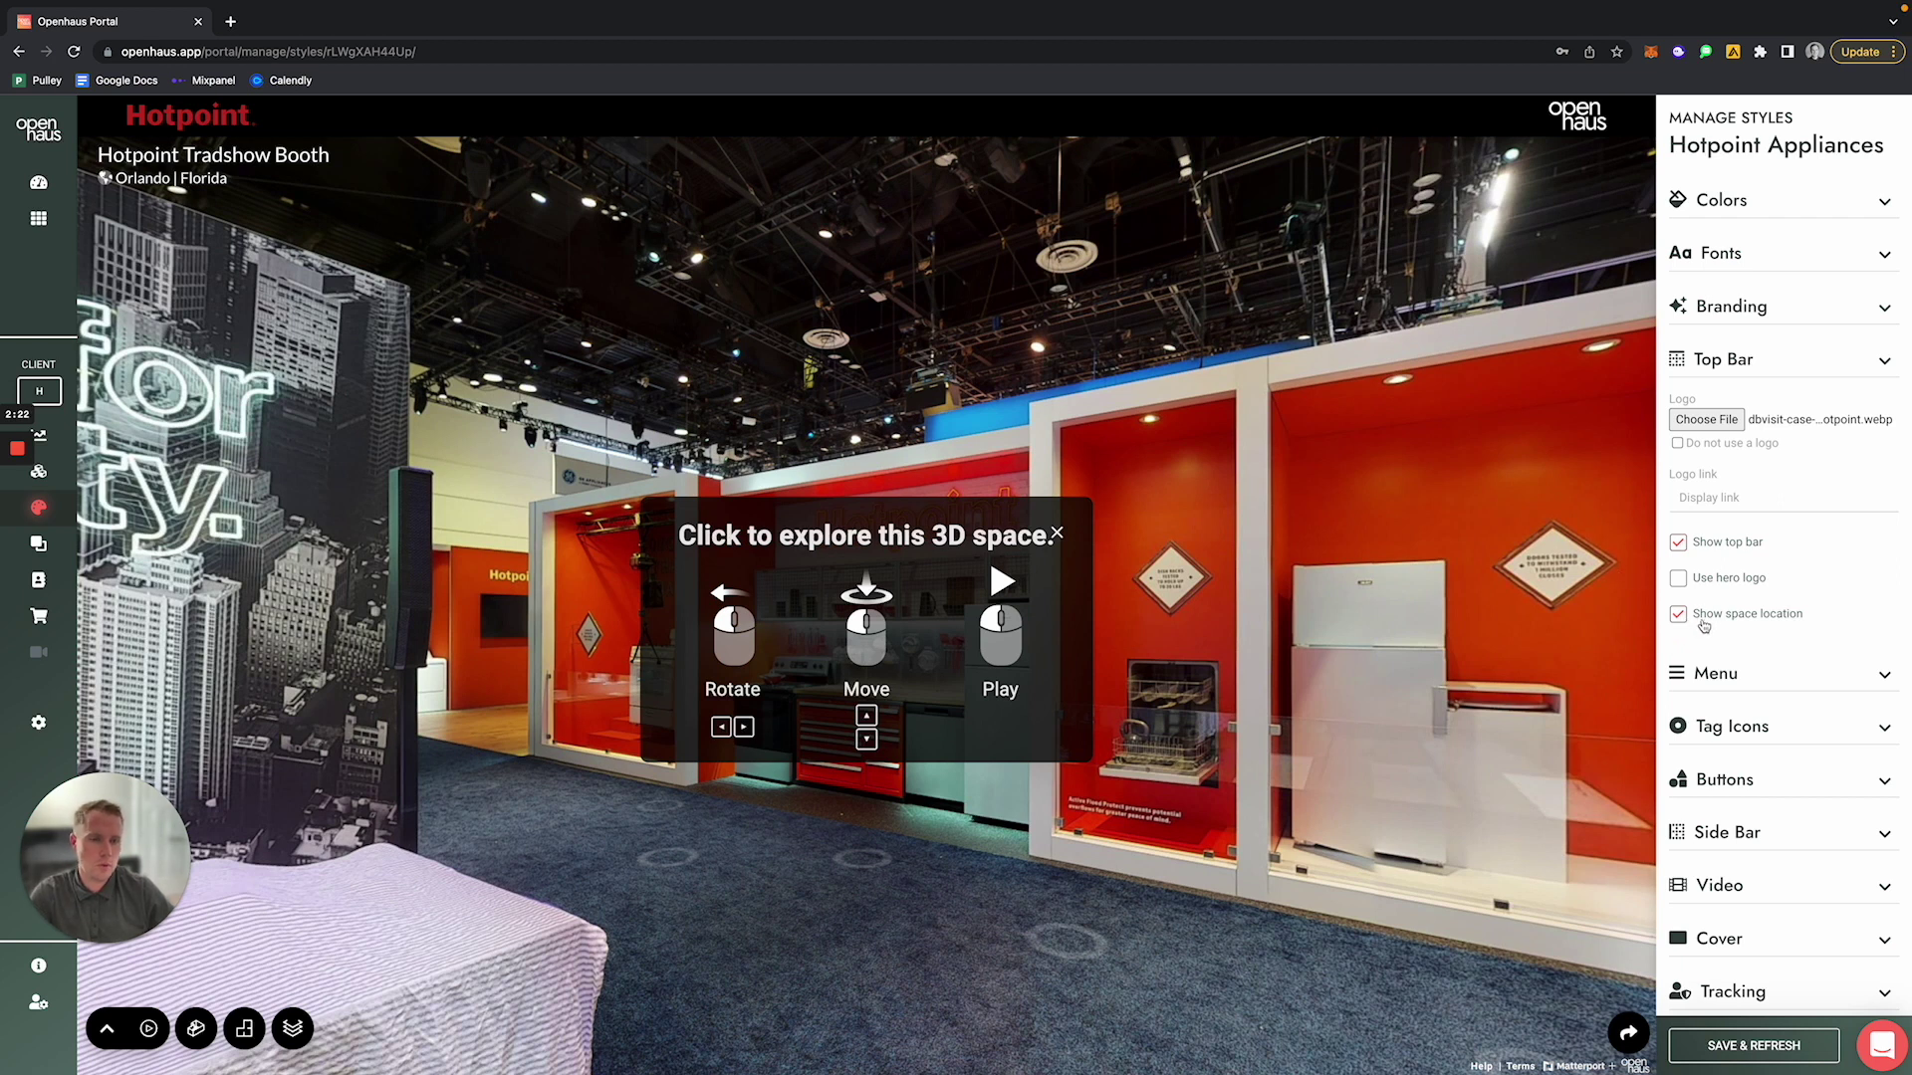
Step: Enable hiding of the Openhaus branding, then save and refresh the preview
{"action": "left_click", "coordinate": [1725, 367]}
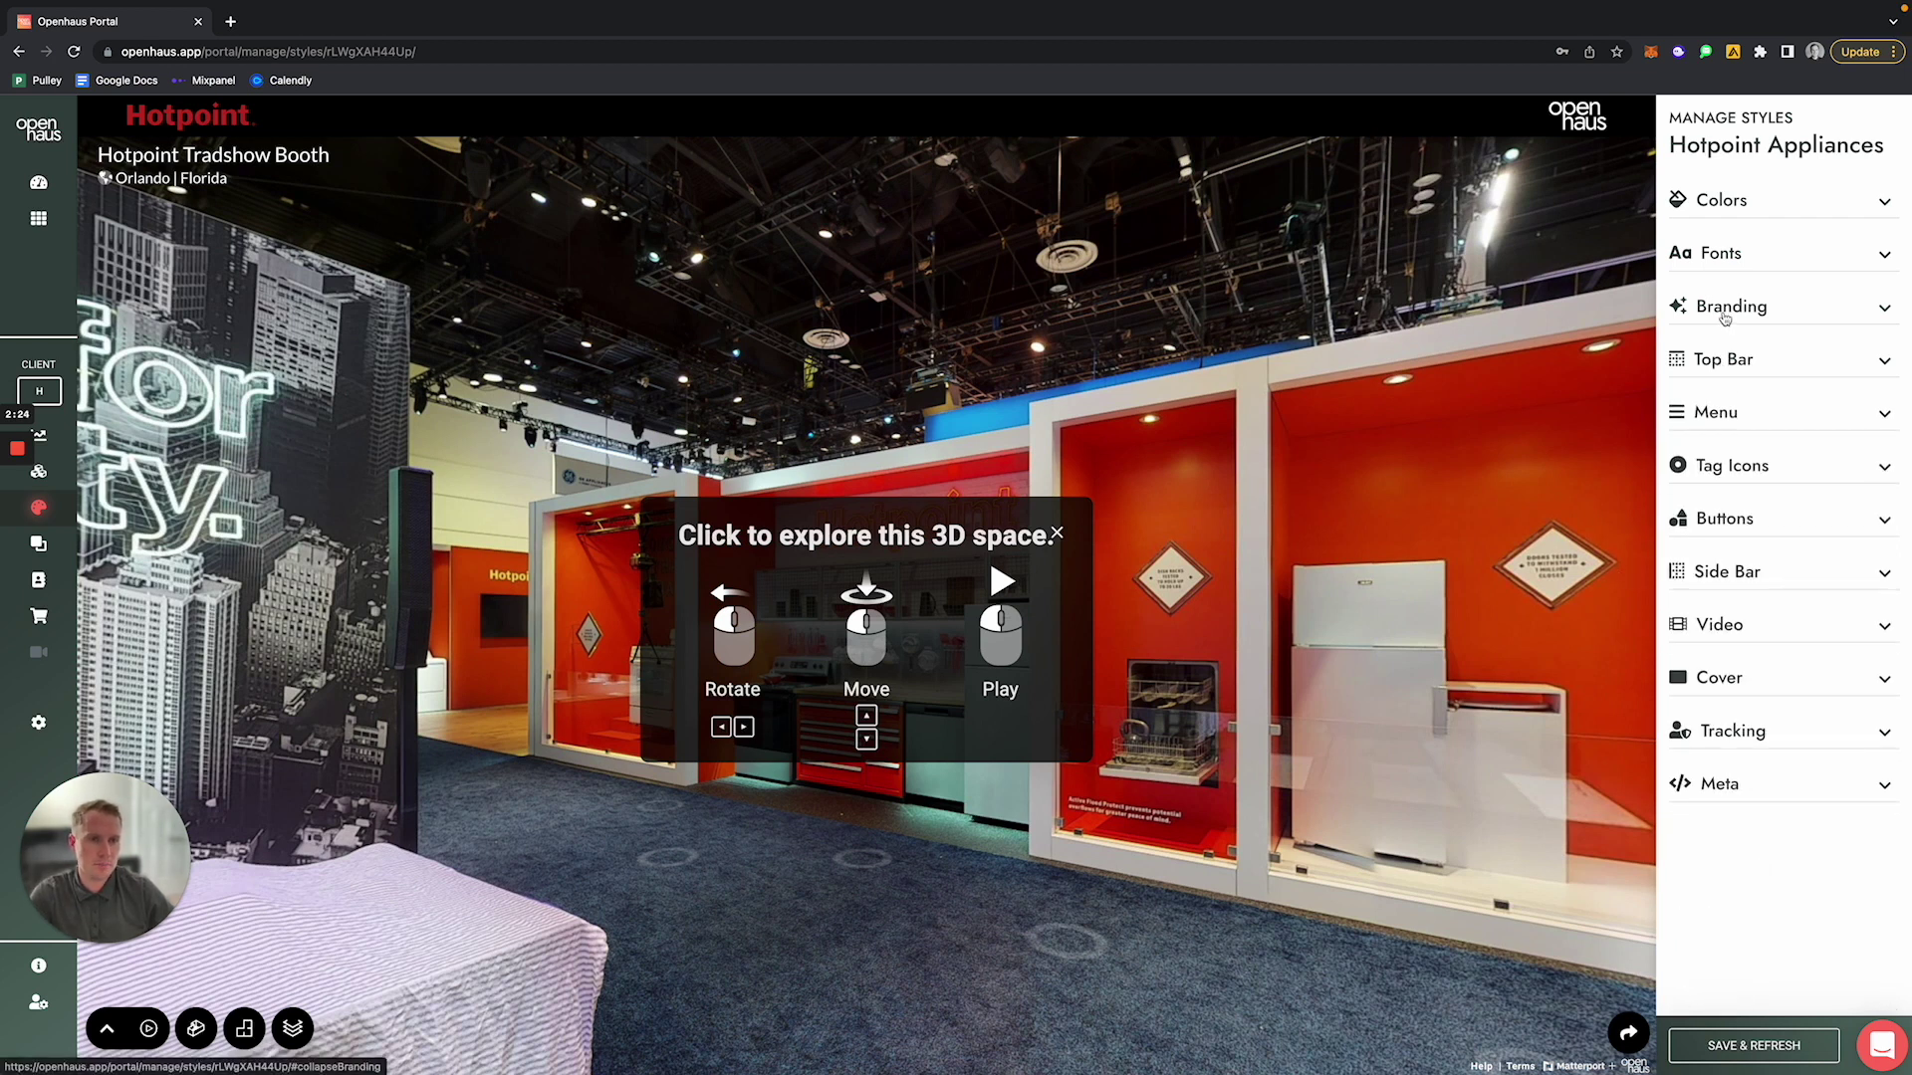
{"action": "left_click", "coordinate": [1727, 309]}
{"action": "left_click", "coordinate": [1683, 410]}
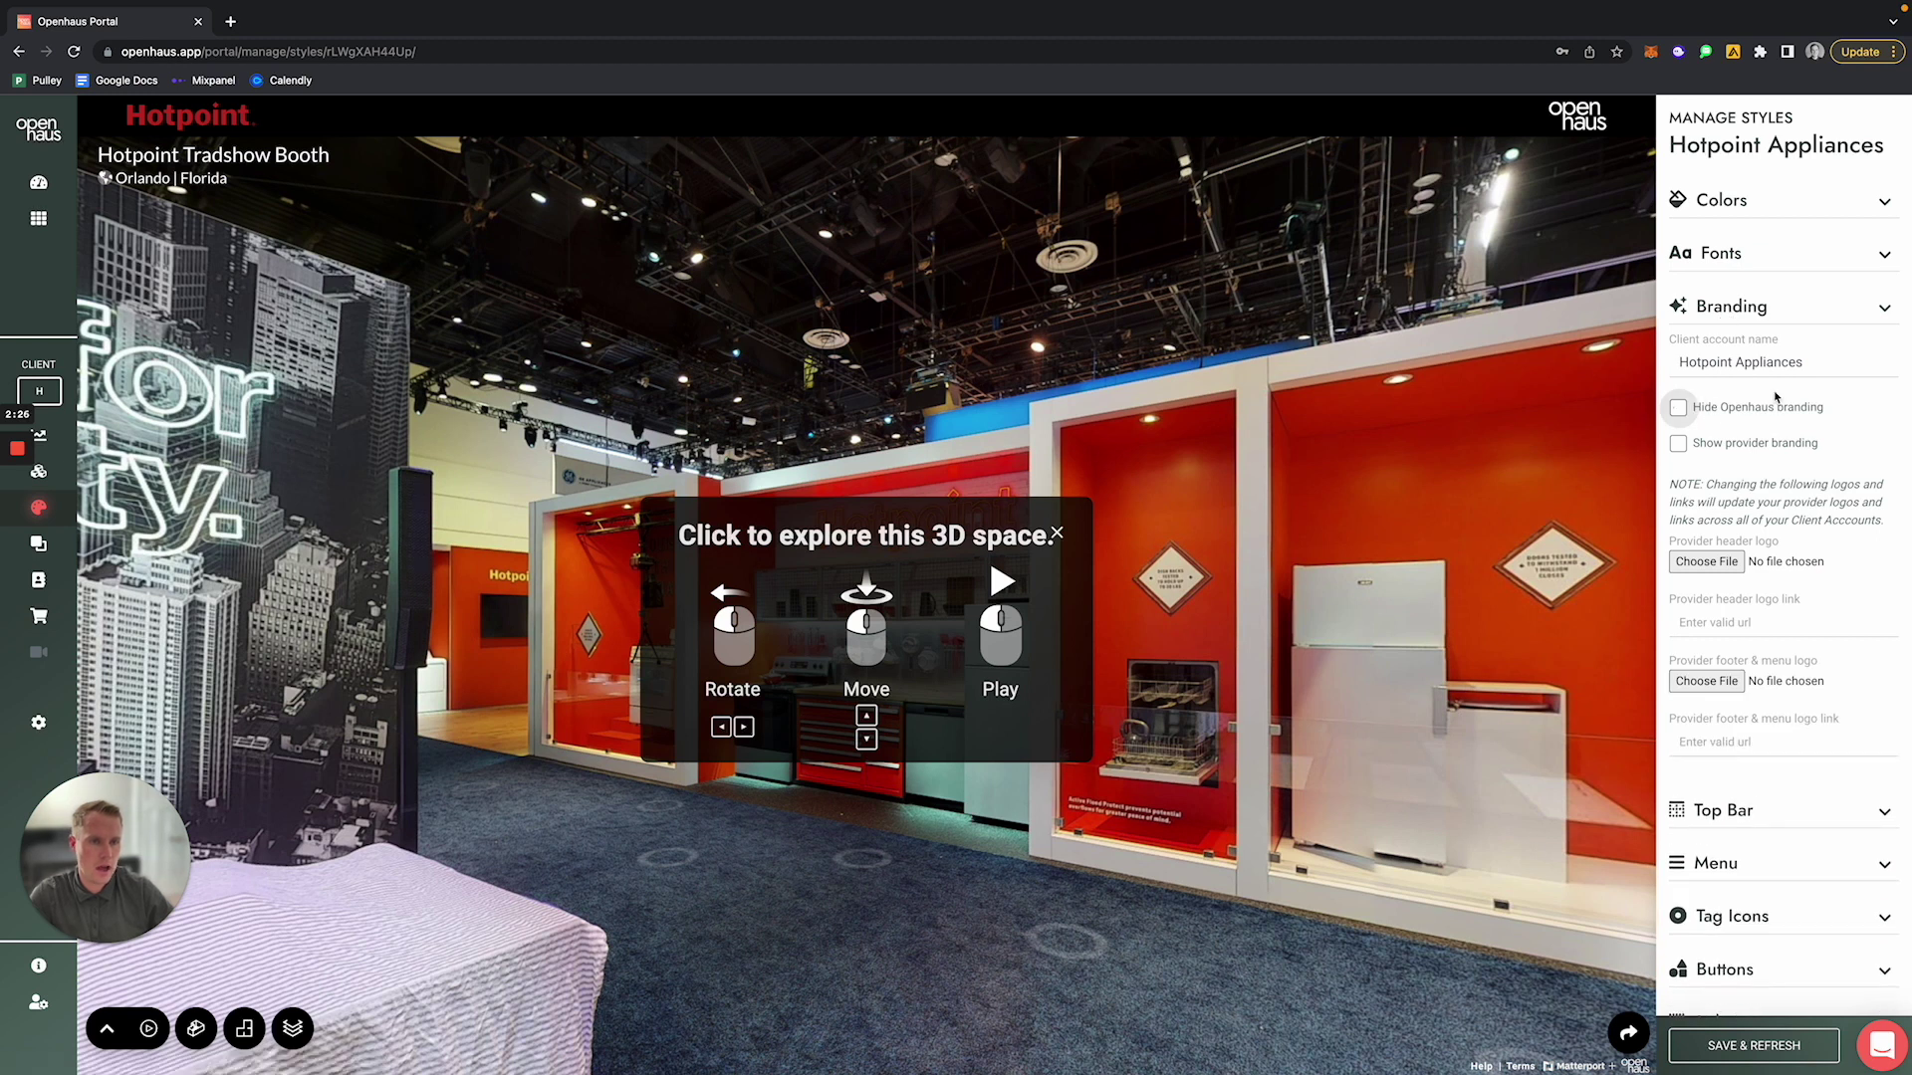
{"action": "left_click", "coordinate": [1716, 1046]}
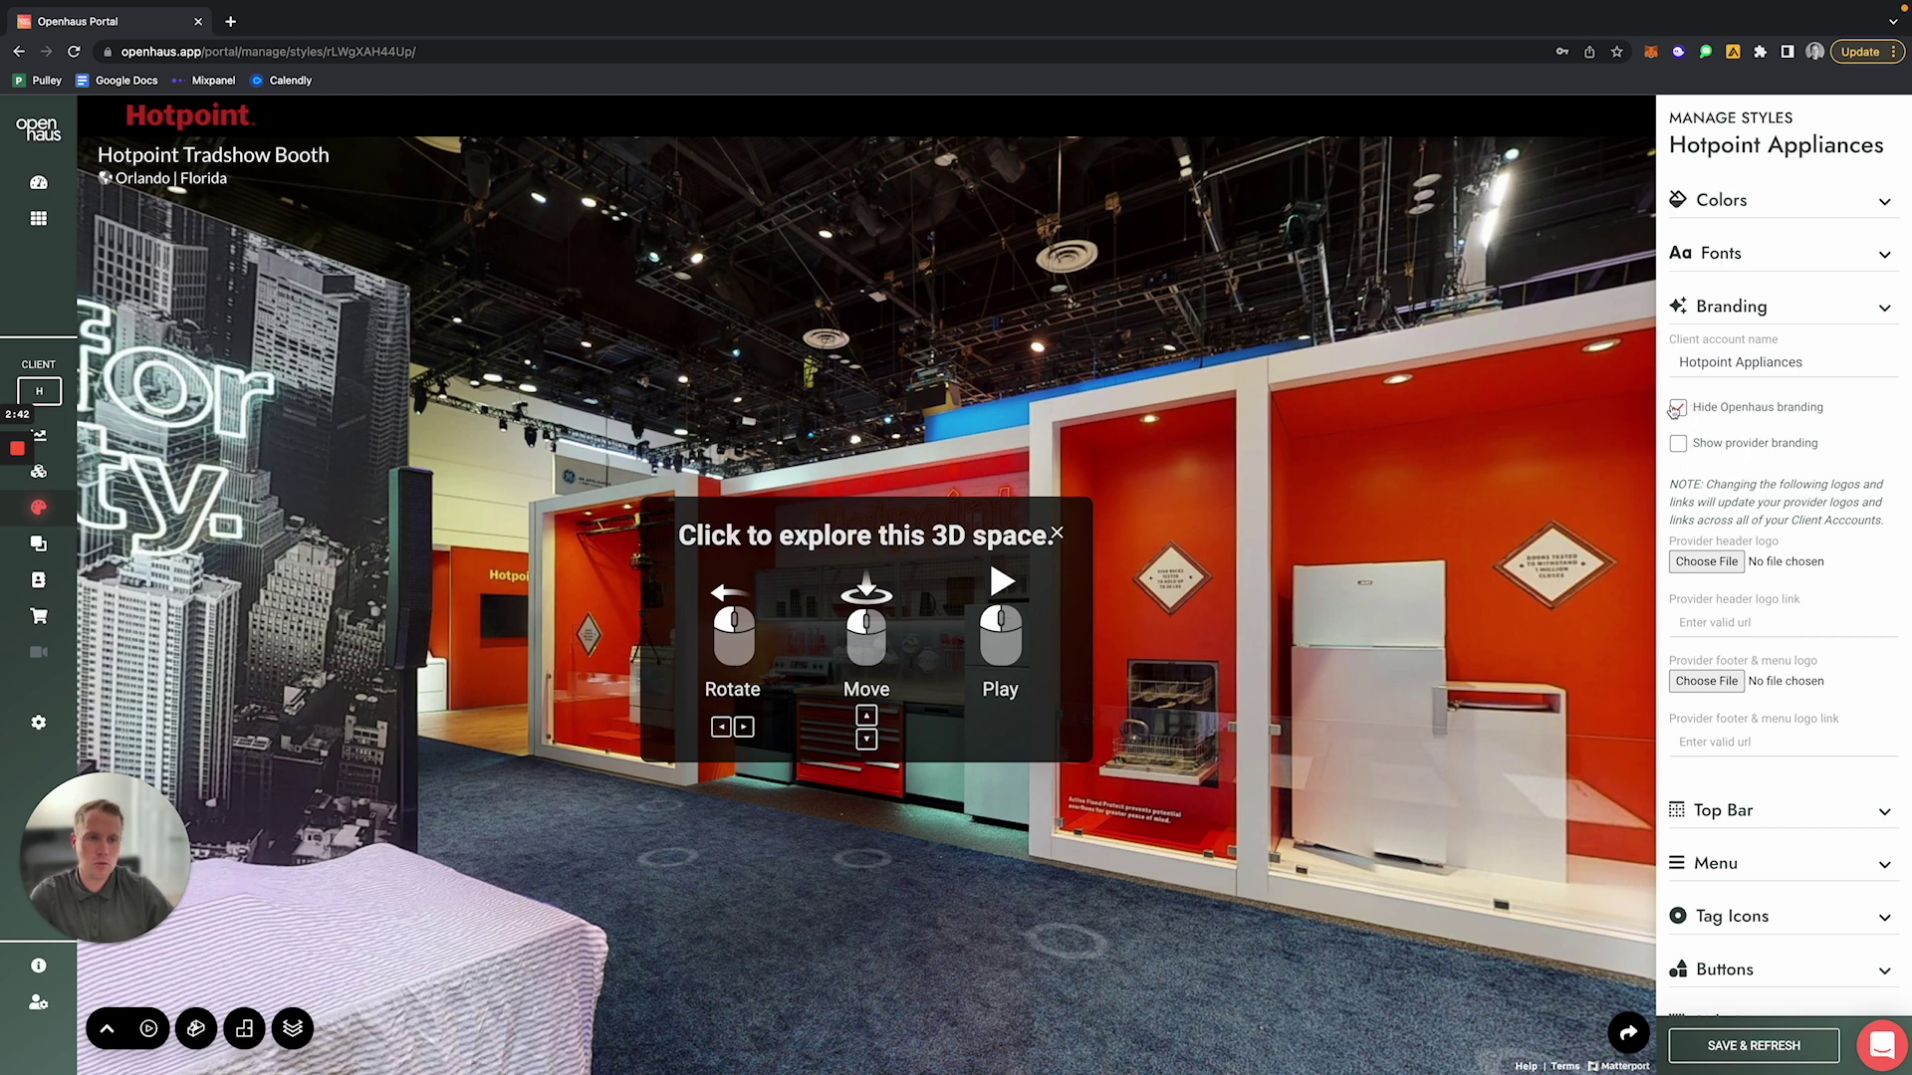
{"action": "left_click", "coordinate": [1093, 417]}
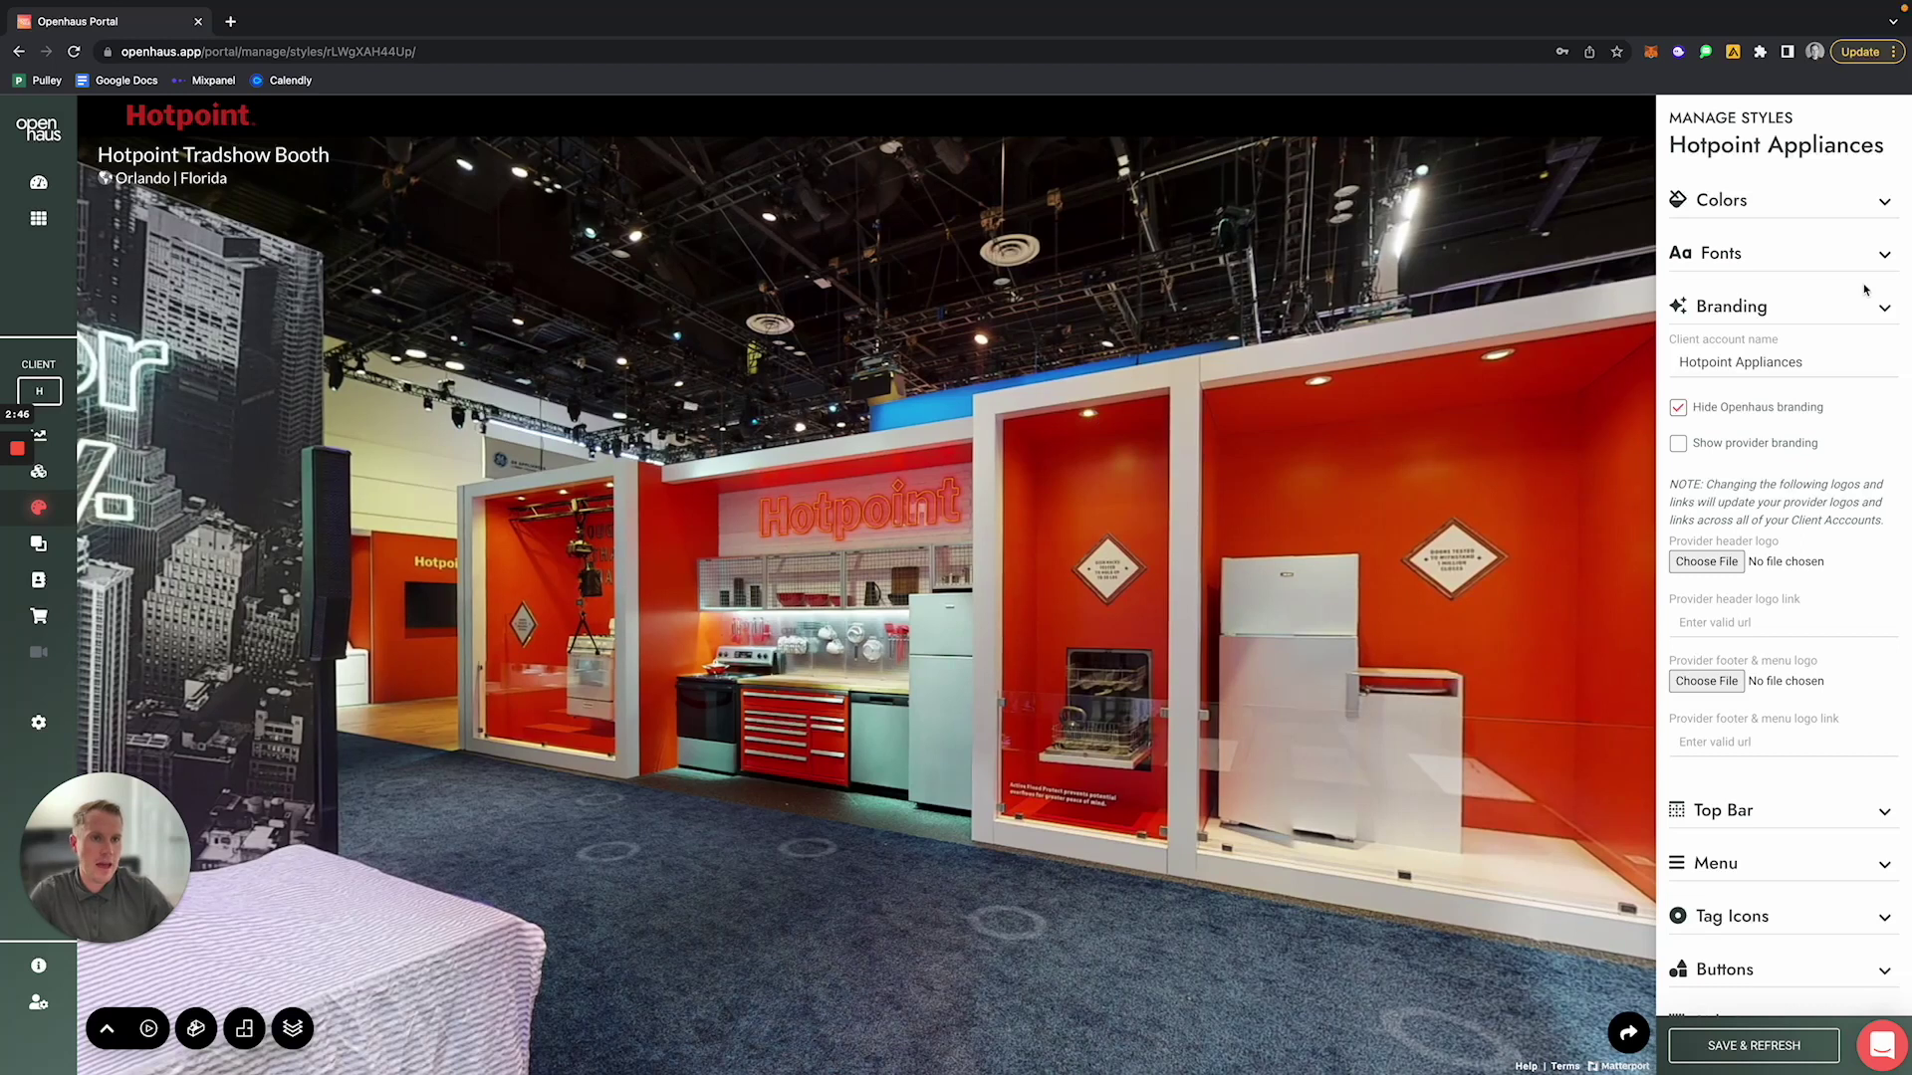
Step: Turn off the top bar and enable the hero logo, then save and check the result in the 3D tour
{"action": "left_click", "coordinate": [1698, 309]}
{"action": "left_click", "coordinate": [1743, 363]}
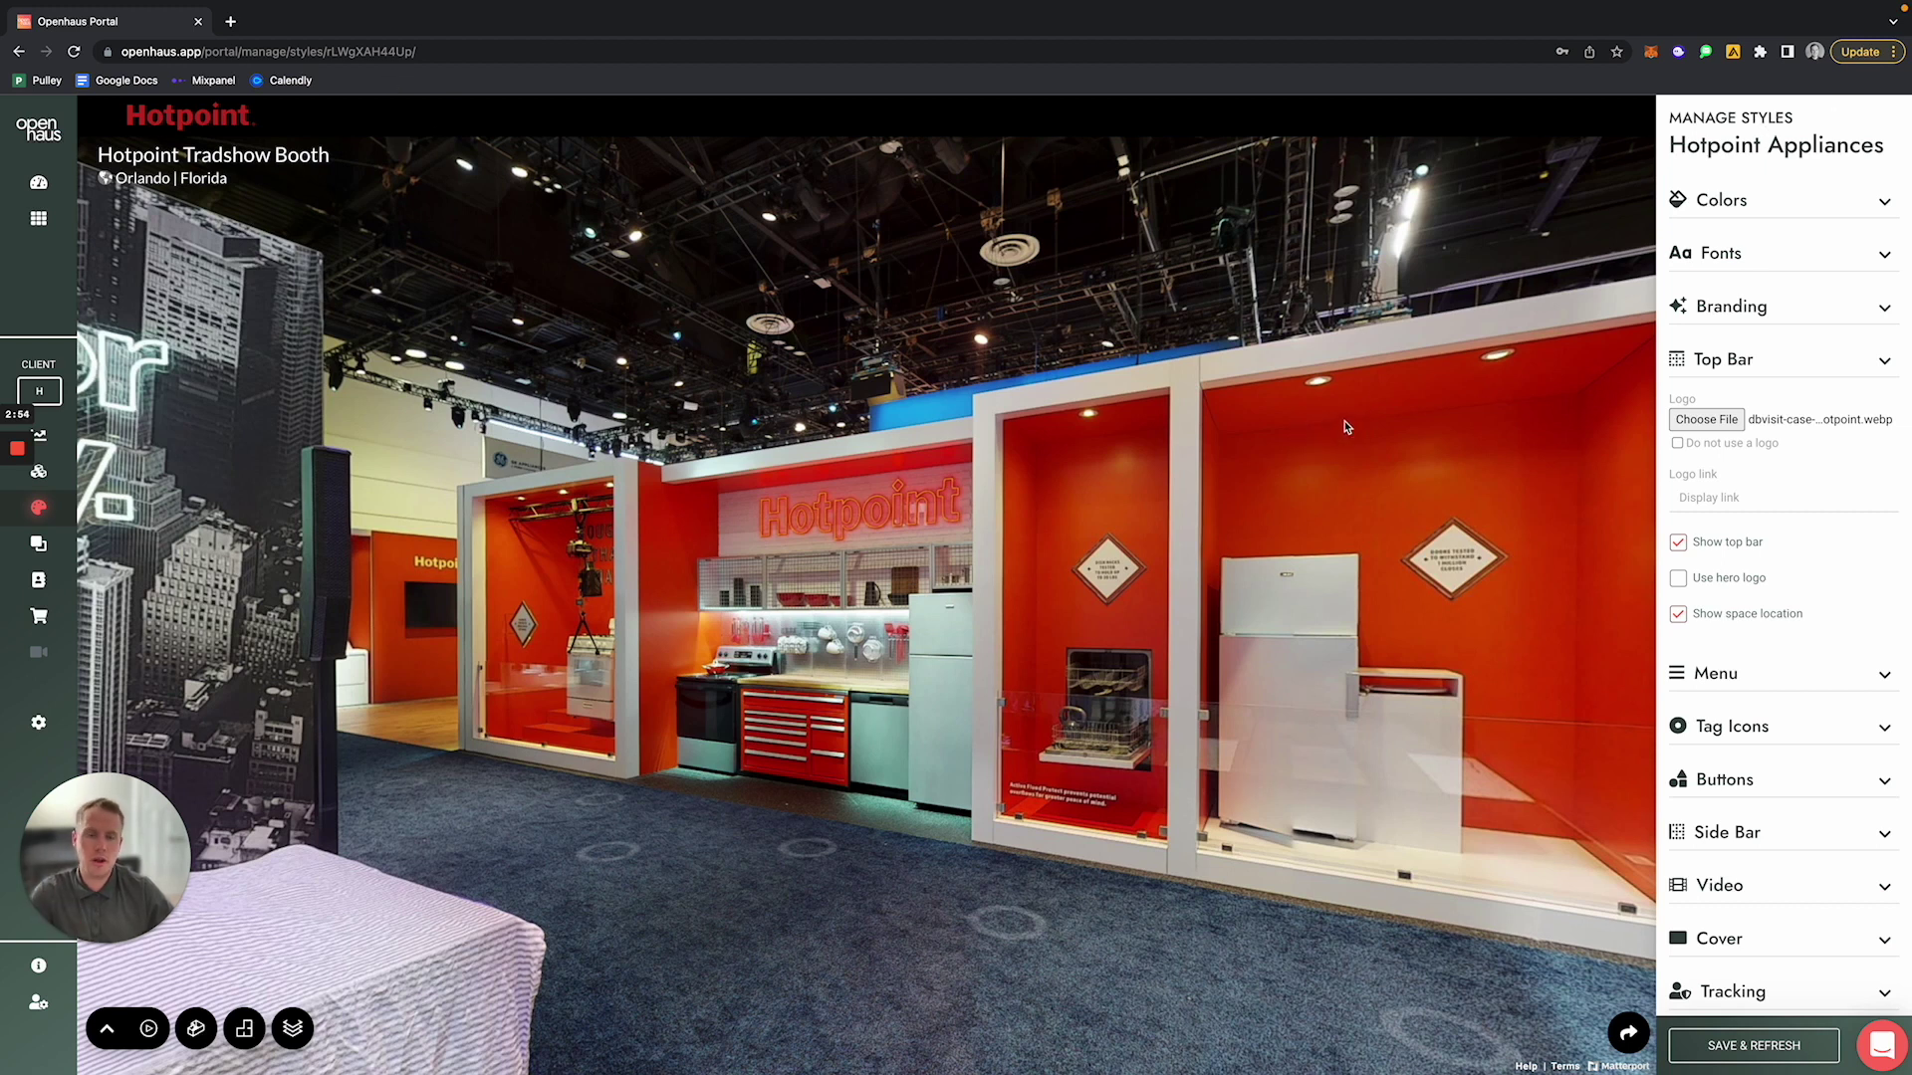
{"action": "left_click", "coordinate": [1679, 544]}
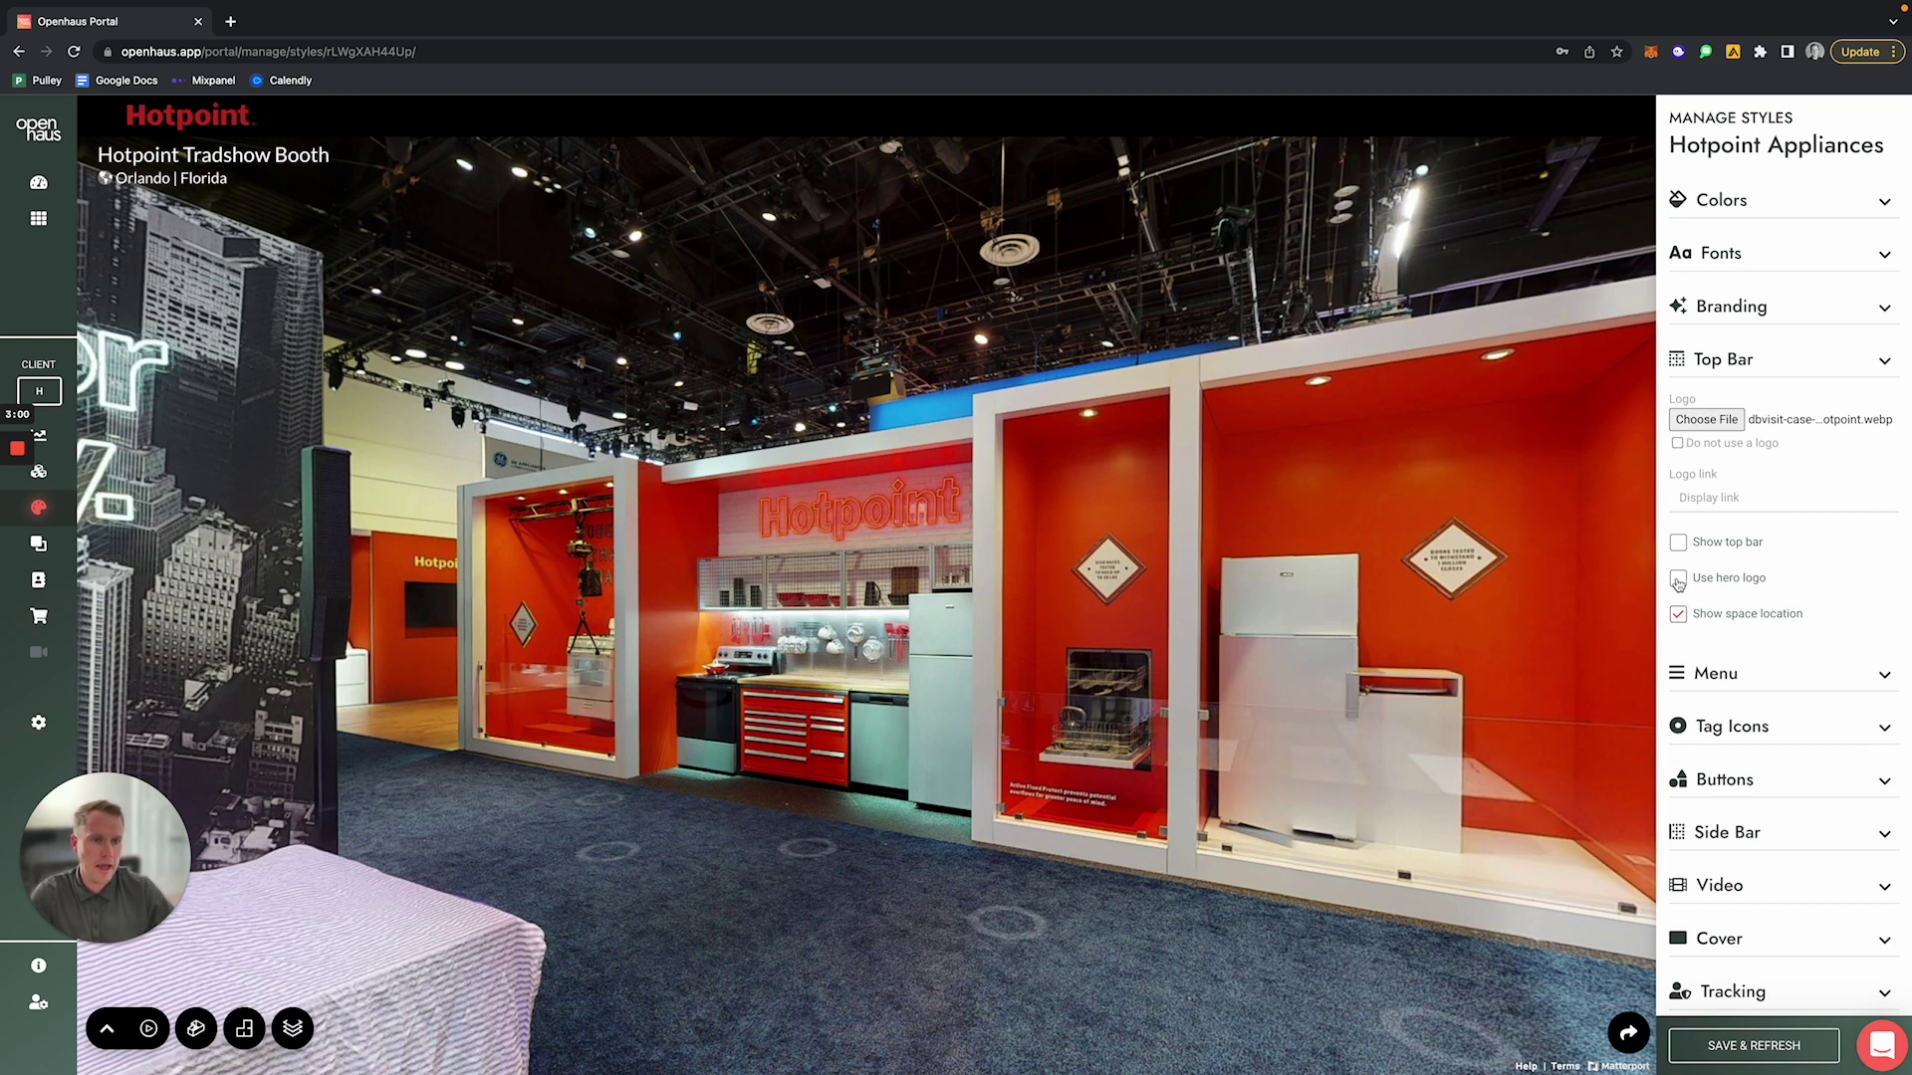
{"action": "left_click", "coordinate": [1678, 581]}
{"action": "left_click", "coordinate": [1760, 1052]}
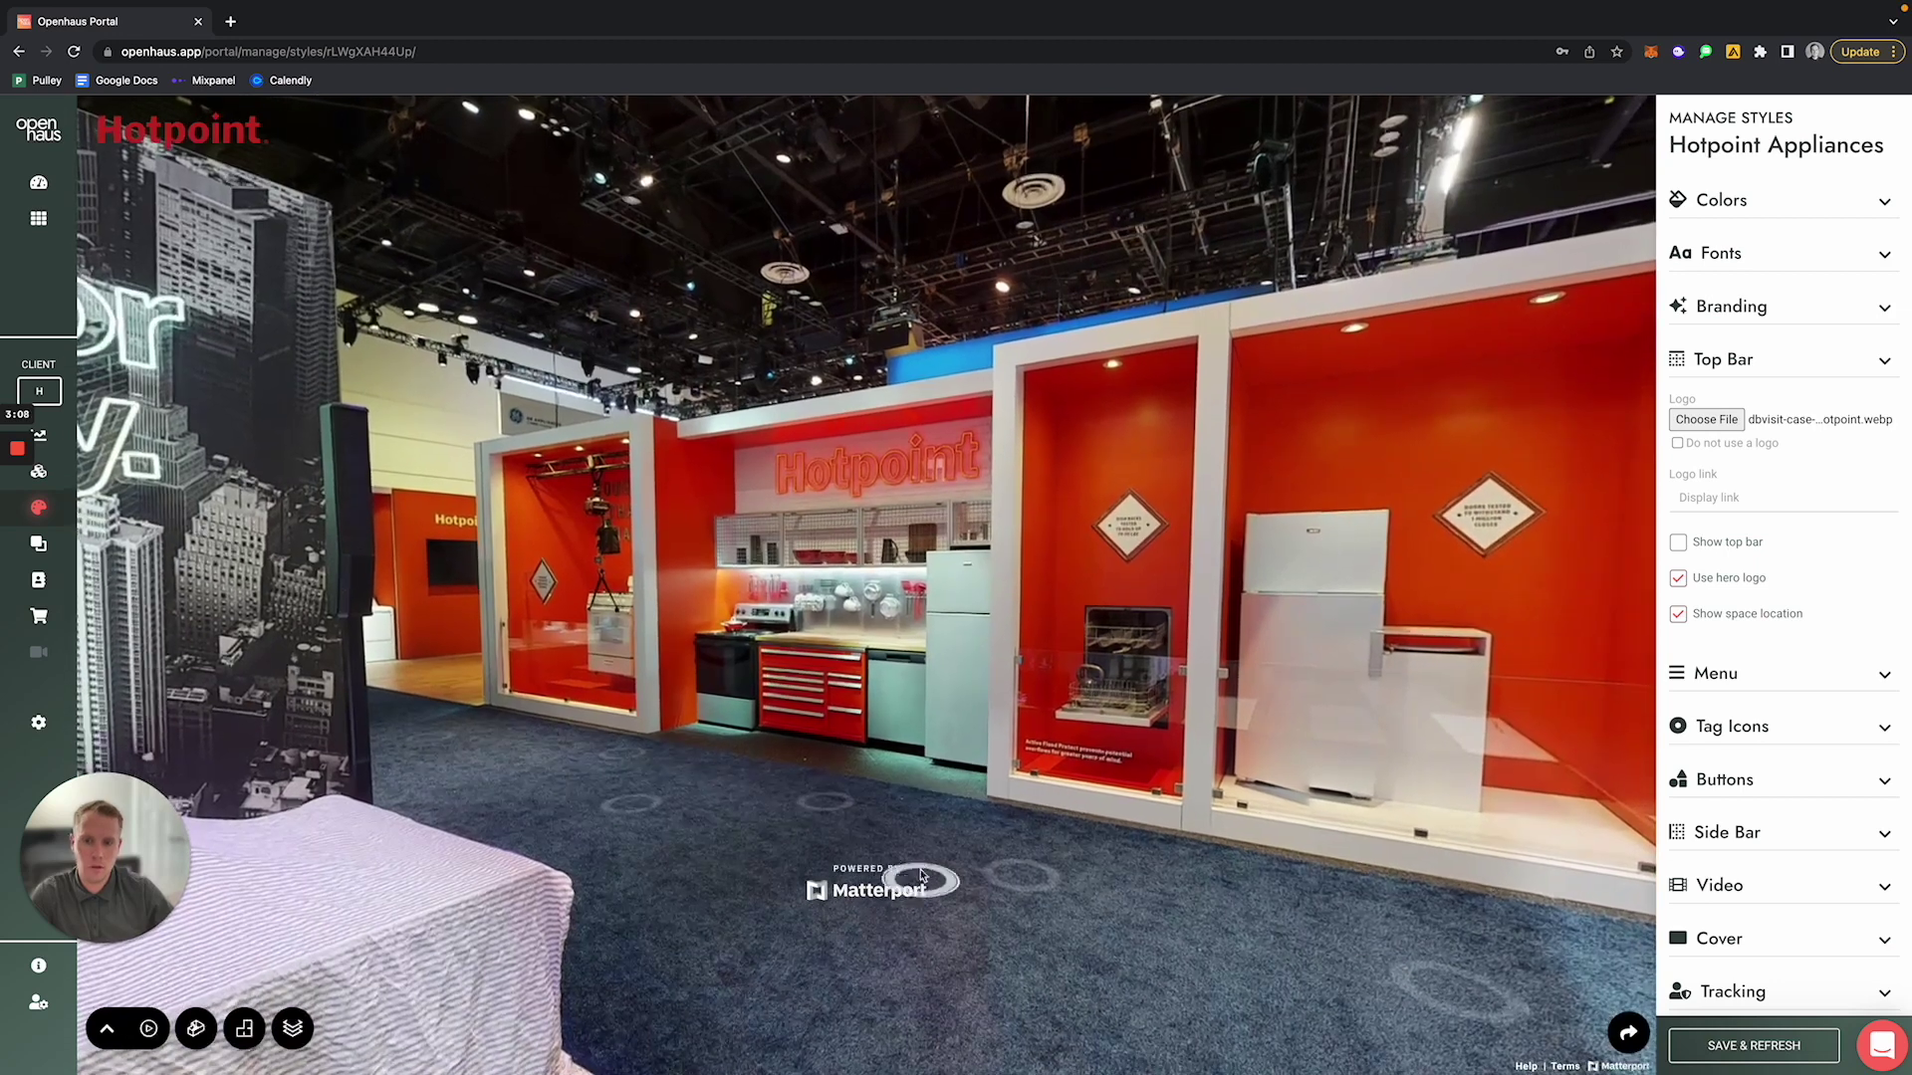
{"action": "left_click", "coordinate": [1007, 867]}
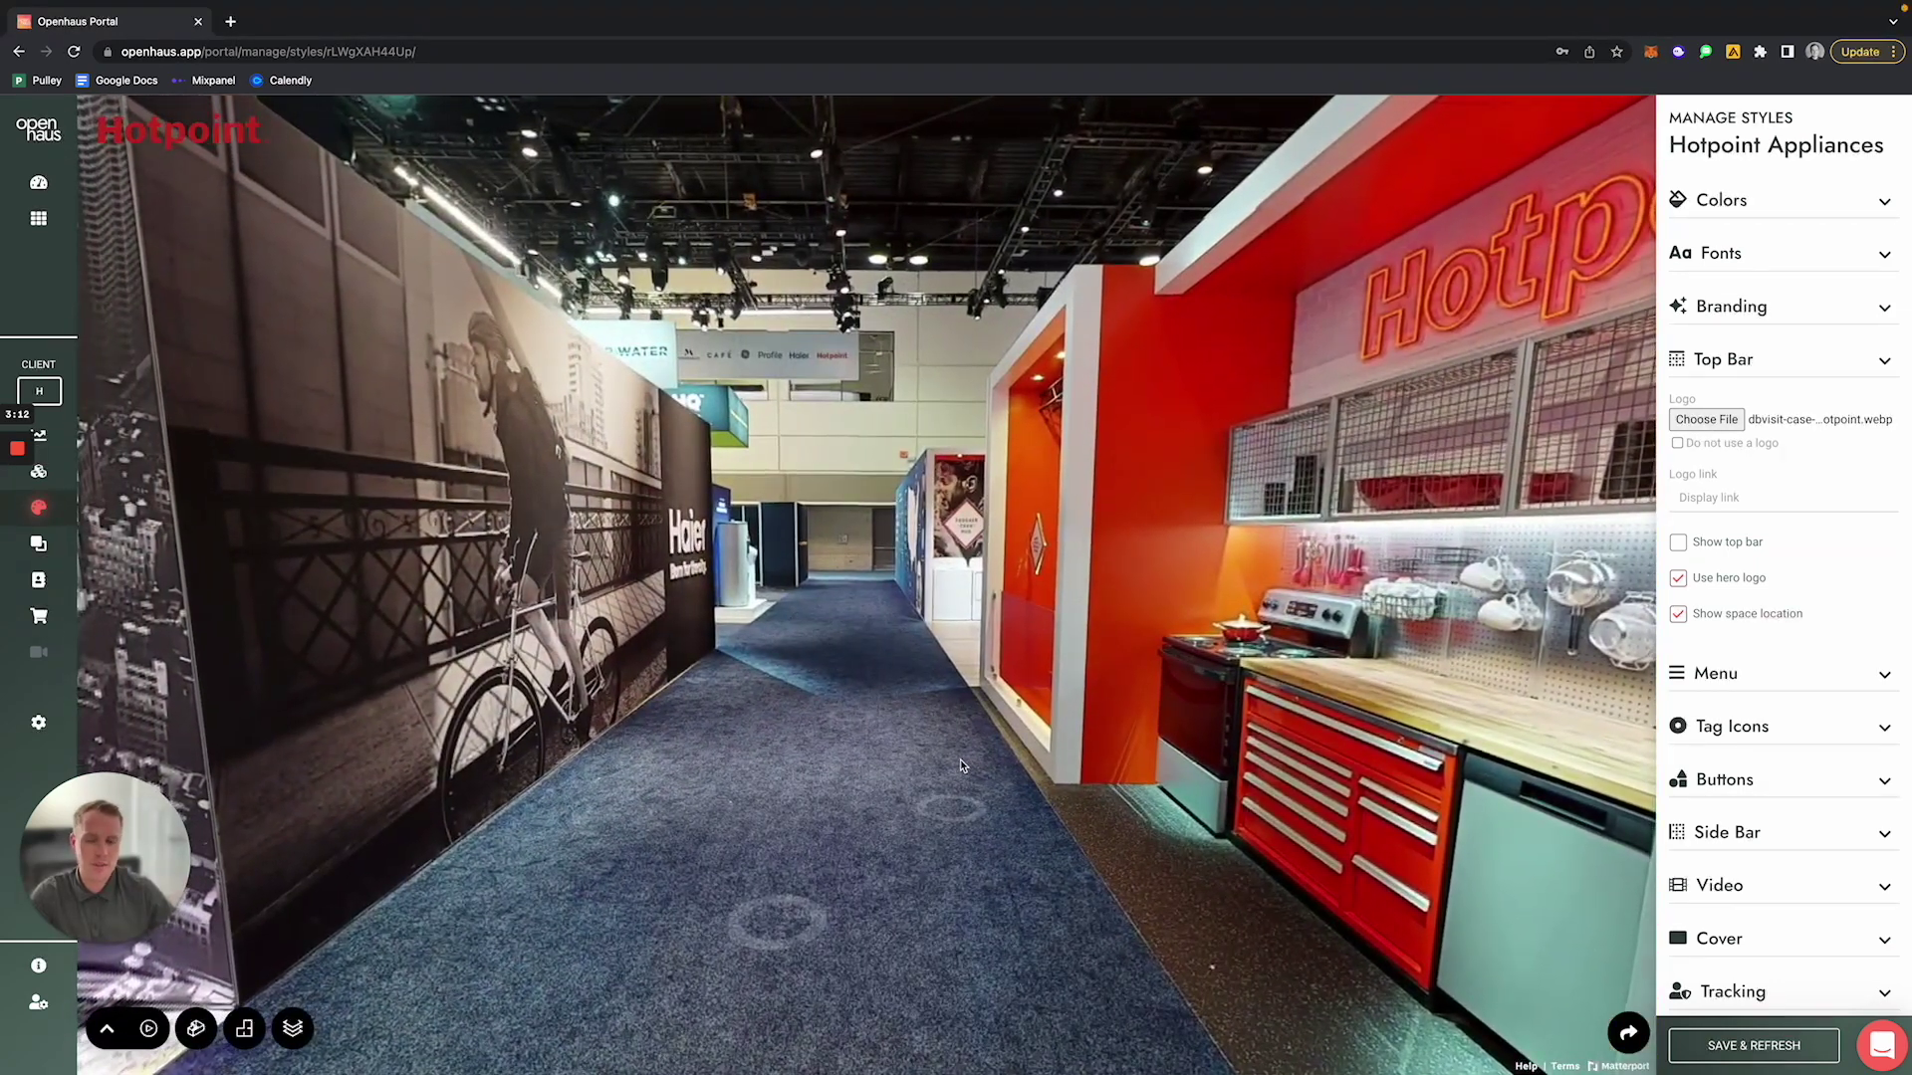
{"action": "left_click", "coordinate": [998, 749]}
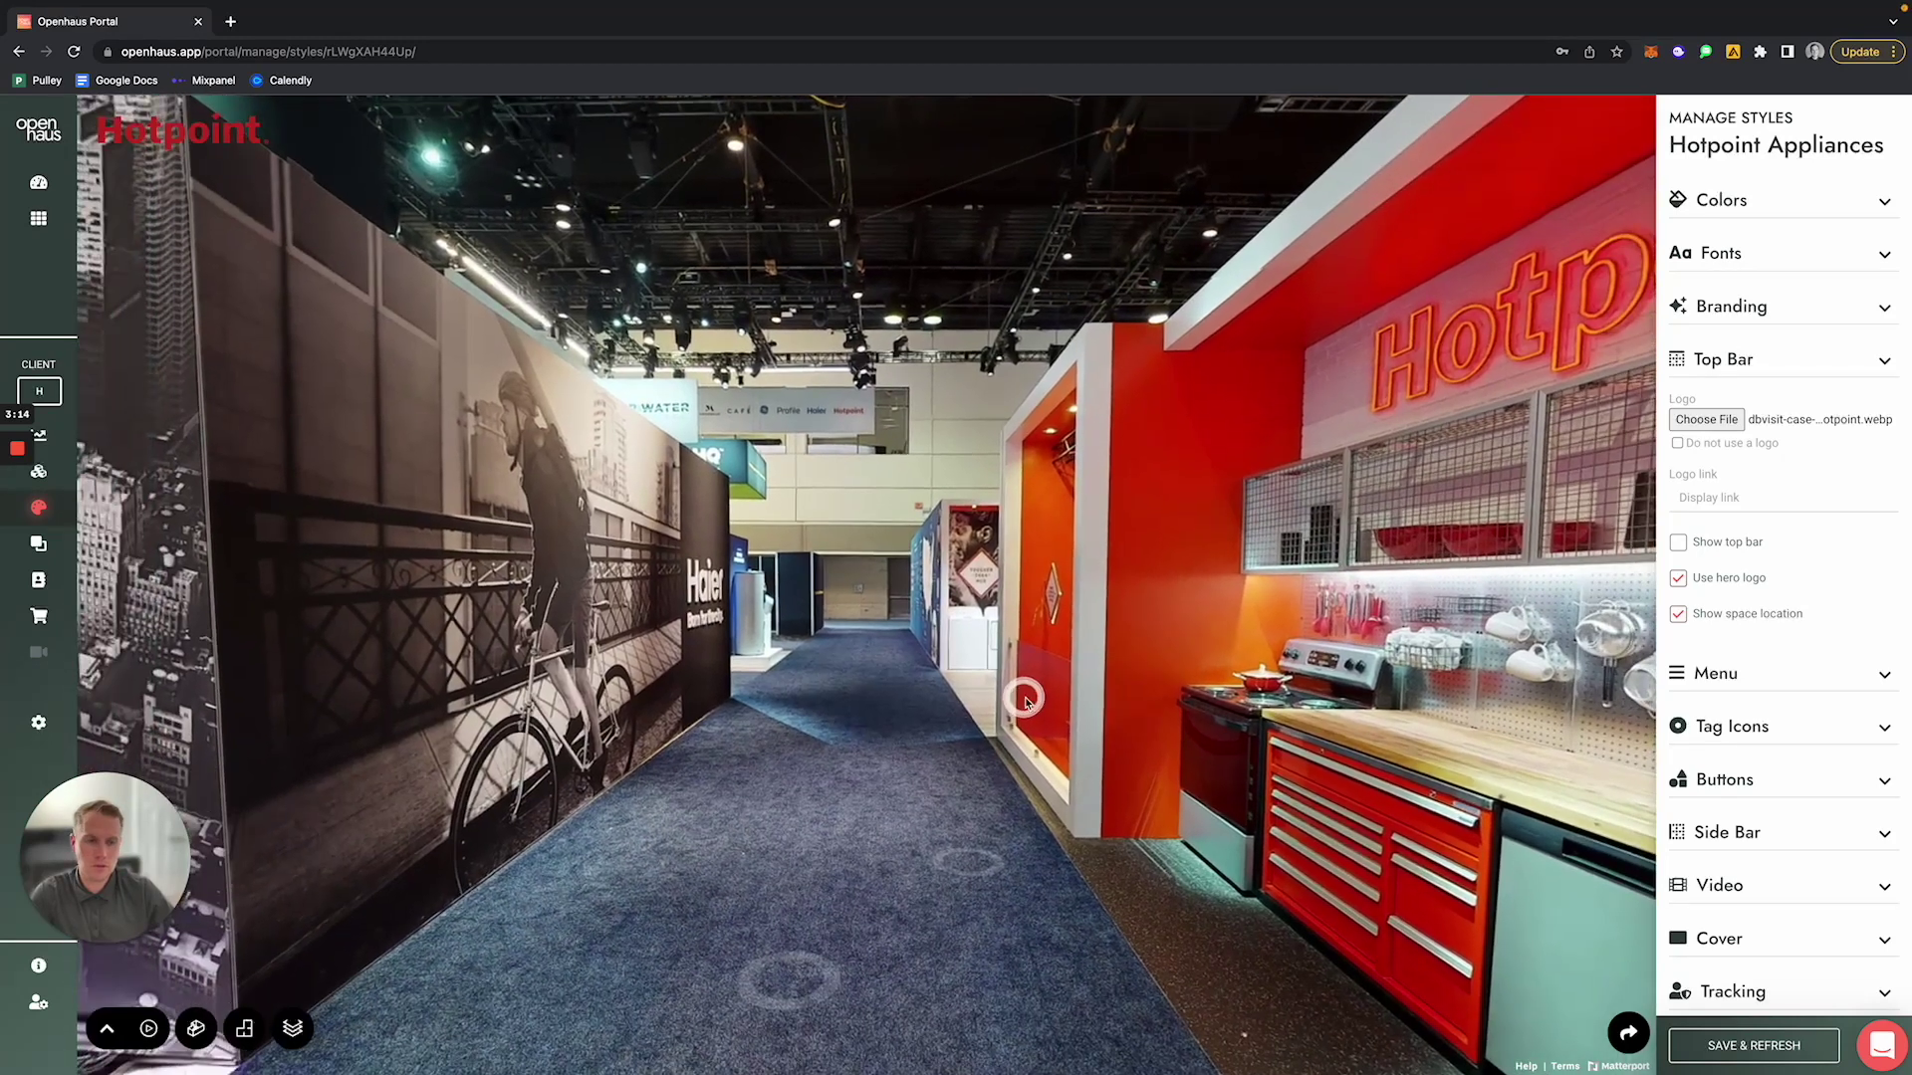
Step: Review the available font choices for the client's styling, keeping Lato selected
{"action": "left_click", "coordinate": [1763, 264]}
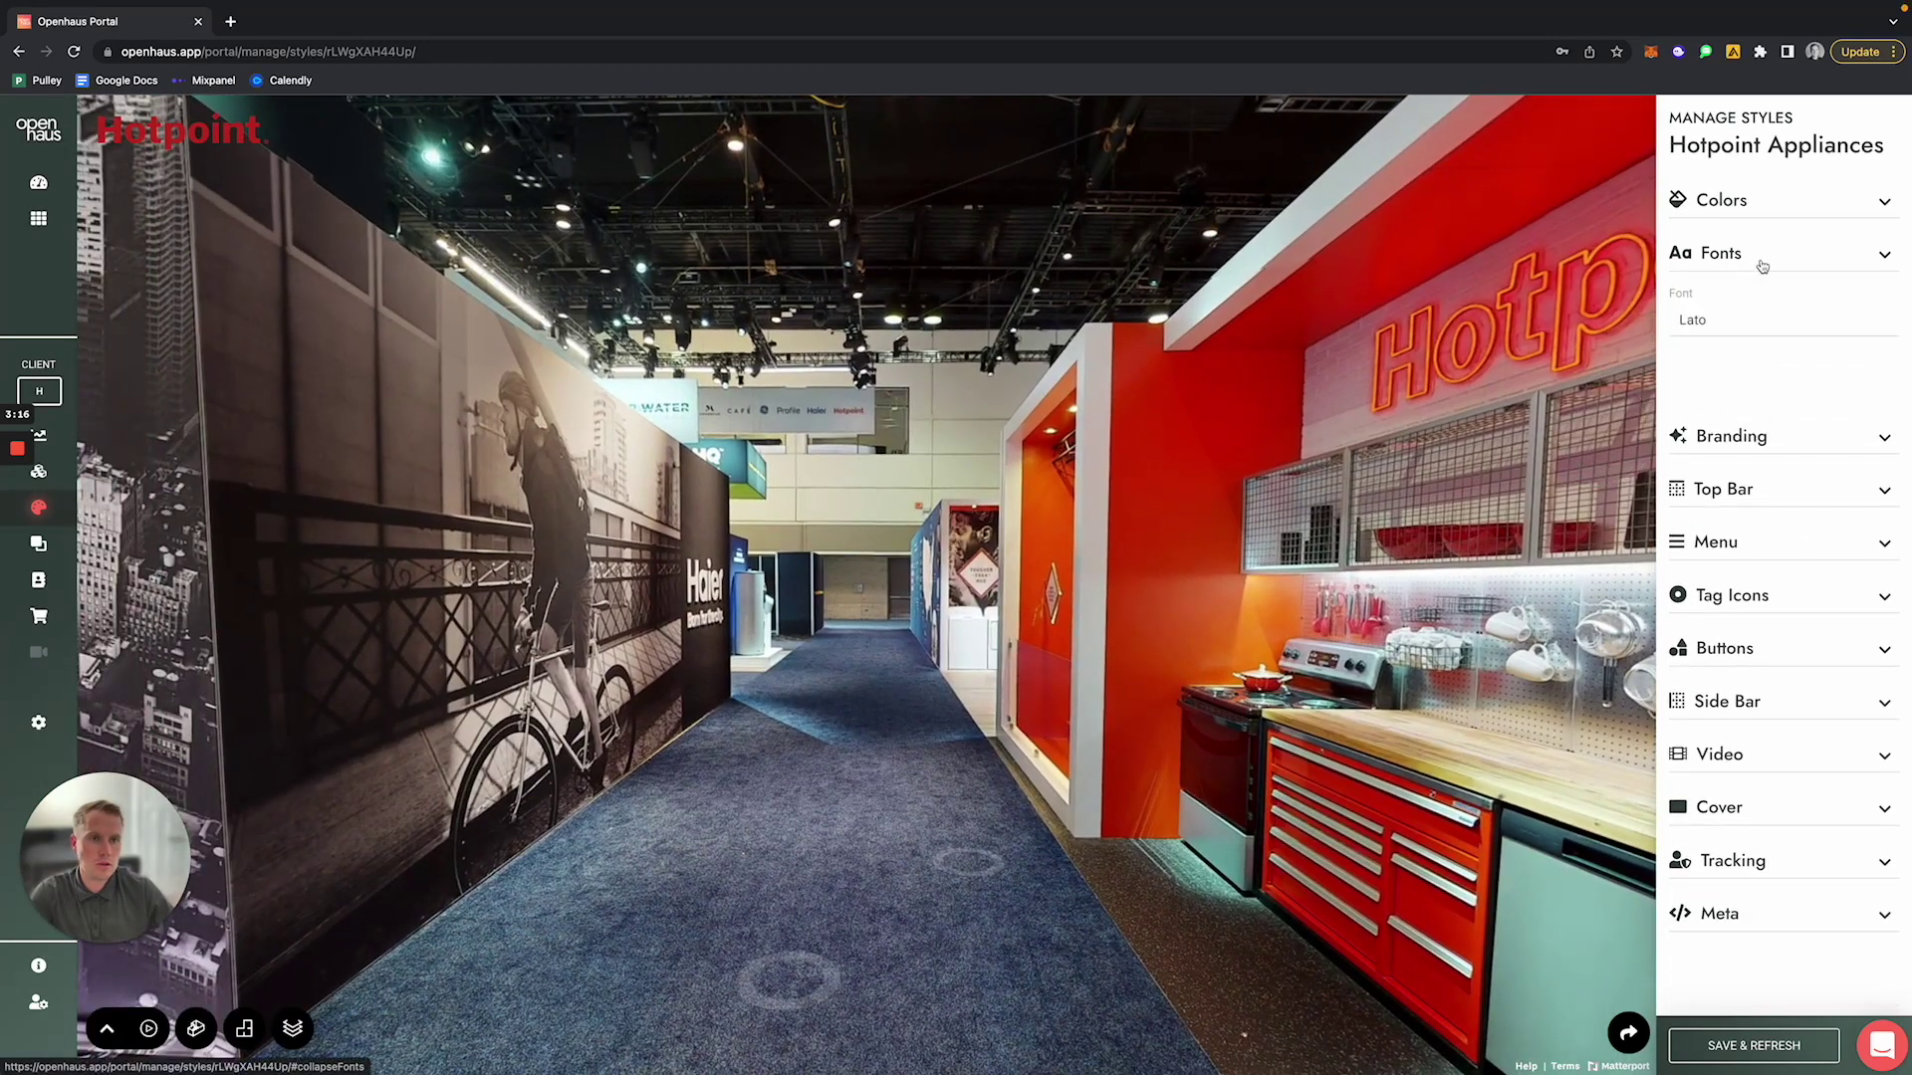
{"action": "left_click", "coordinate": [1705, 319]}
{"action": "left_click", "coordinate": [1743, 325]}
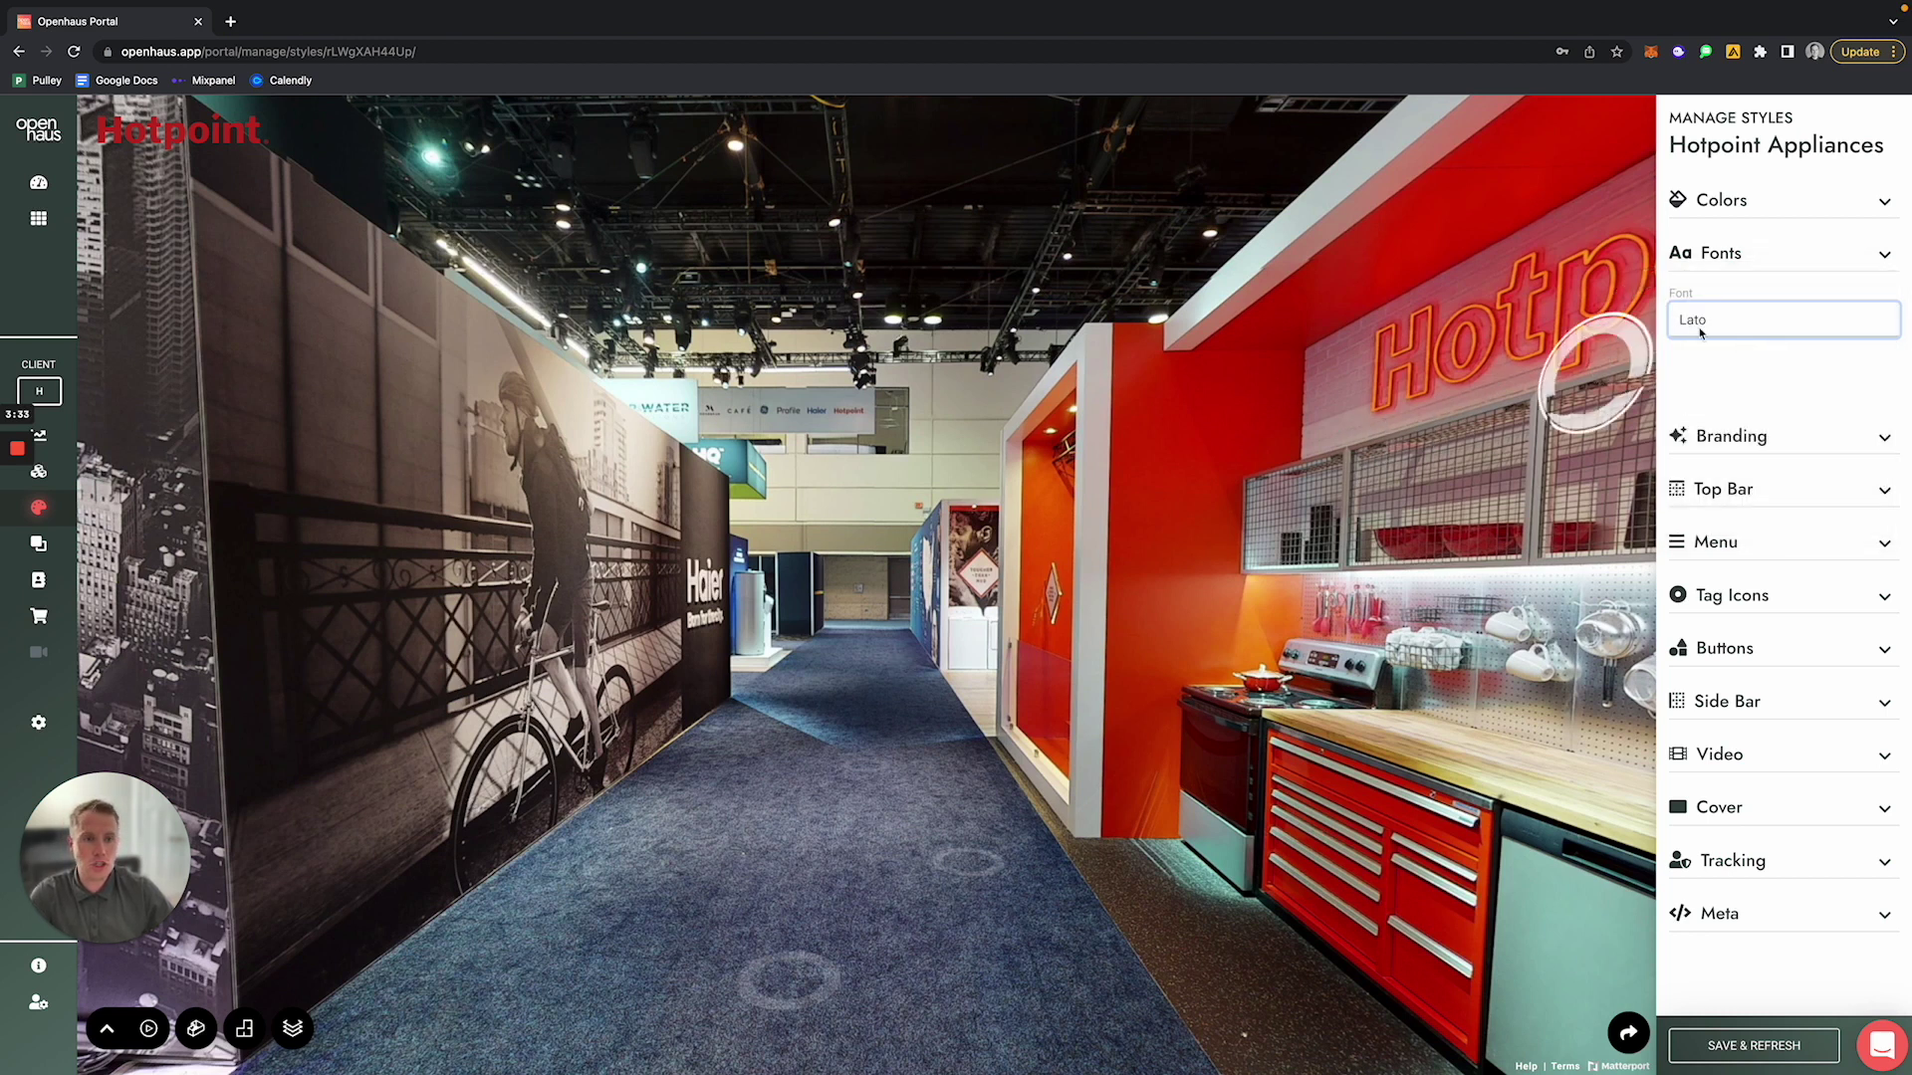
{"action": "left_click", "coordinate": [1761, 329]}
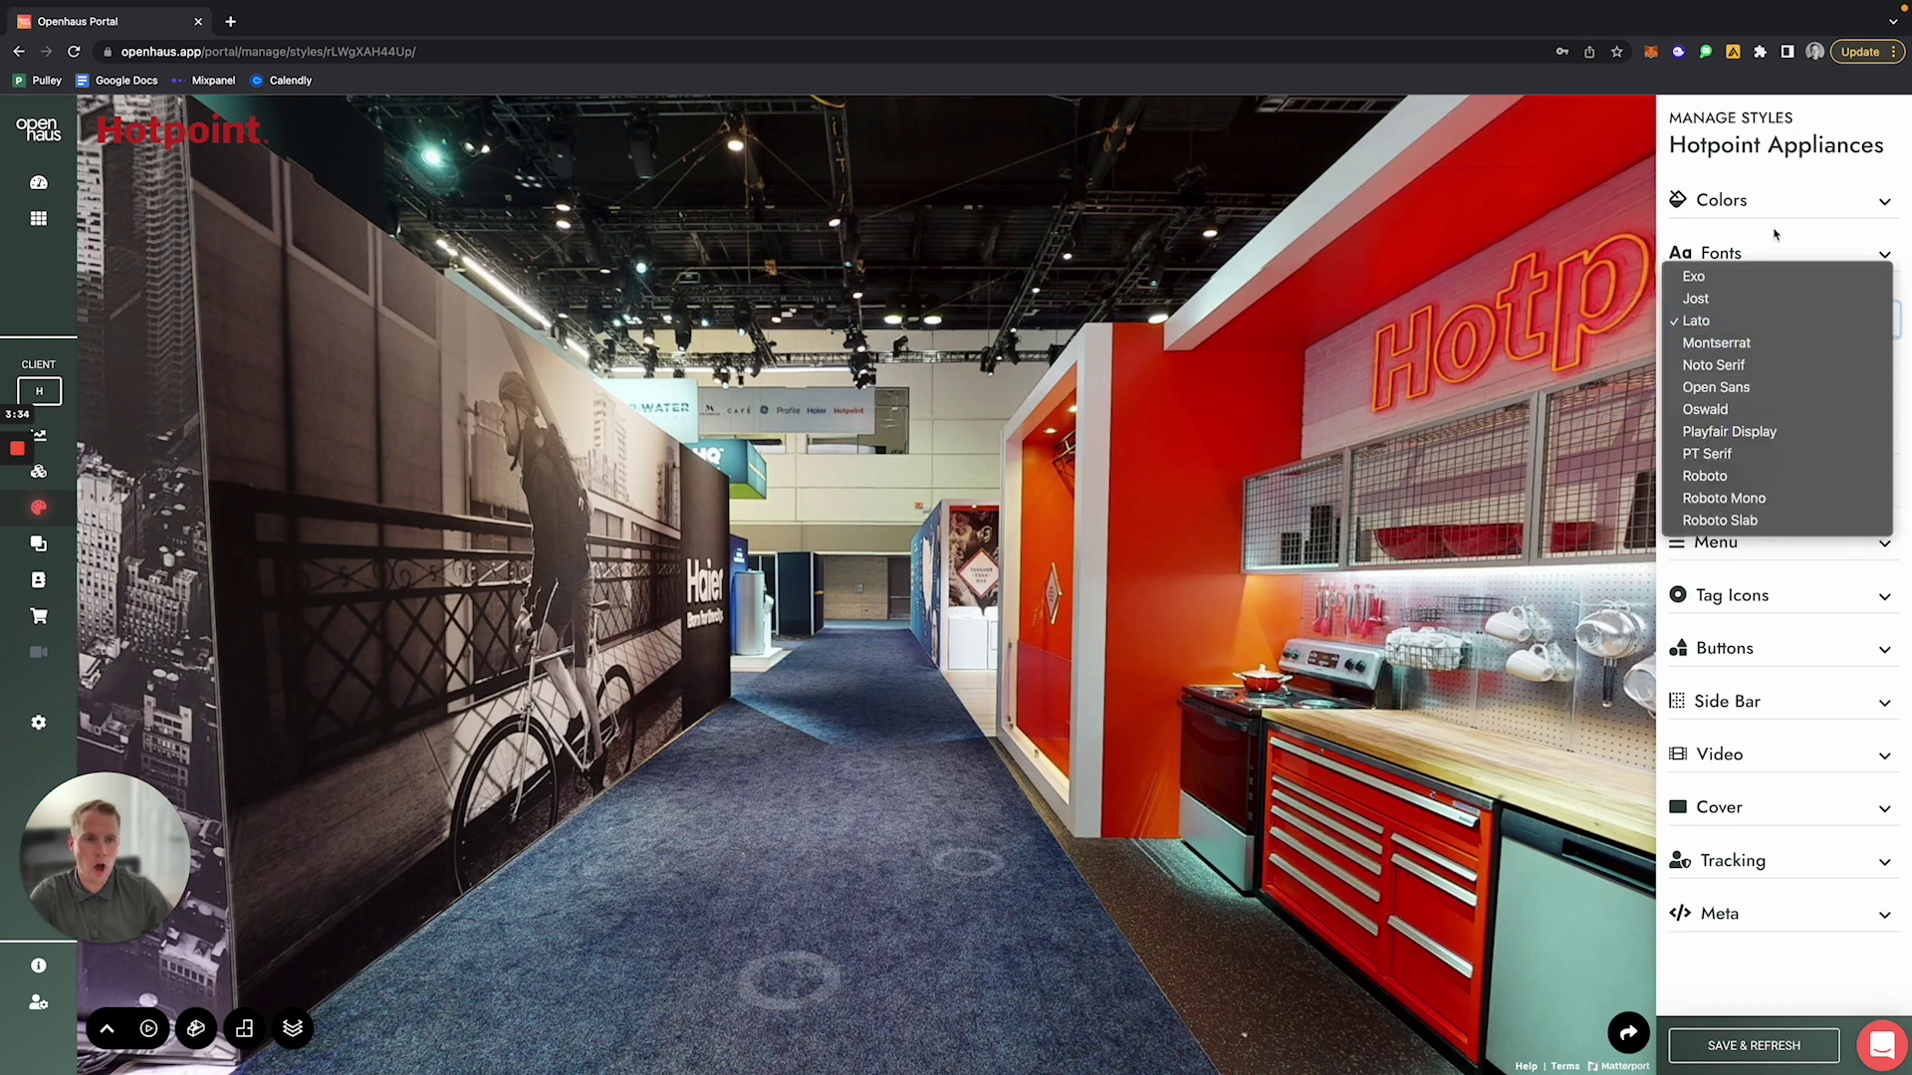
{"action": "left_click", "coordinate": [1565, 314]}
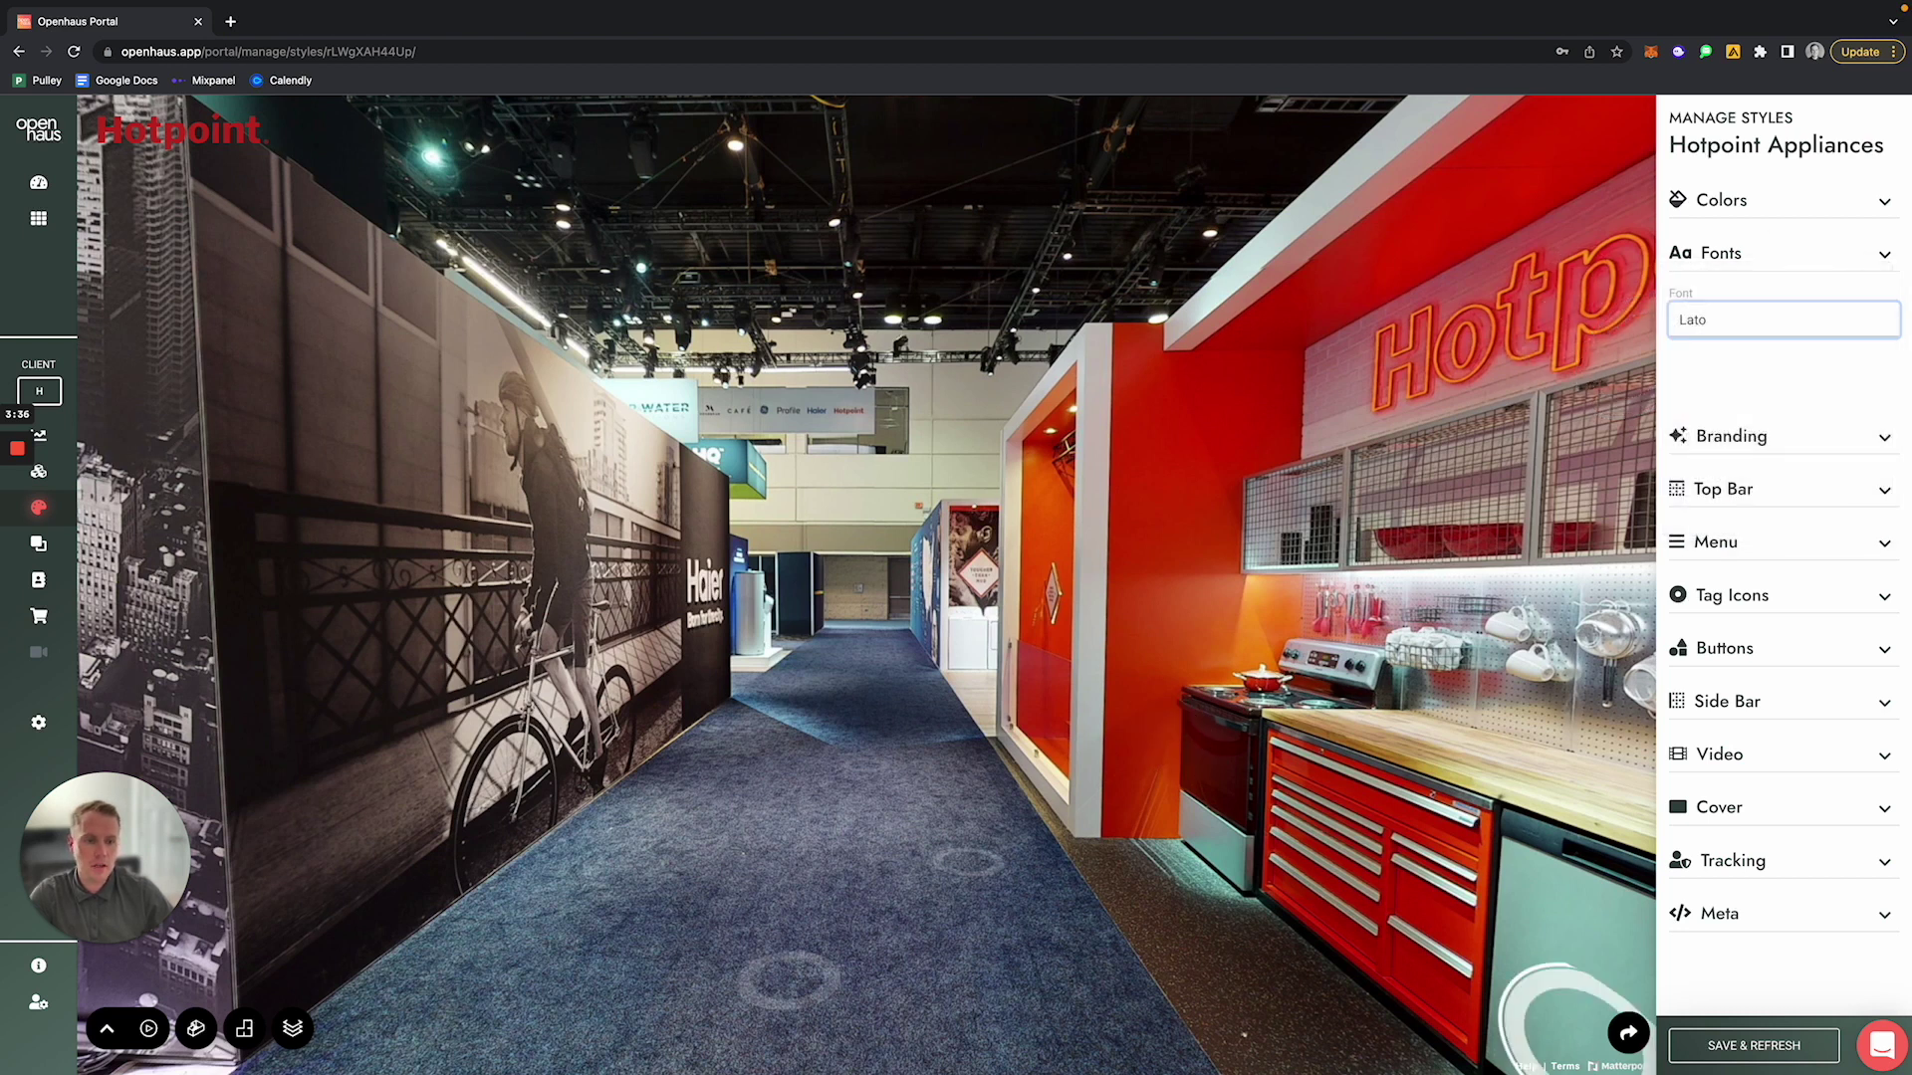
Step: Check the support chat's messaging and help article options, then close it
{"action": "left_click", "coordinate": [1881, 1045]}
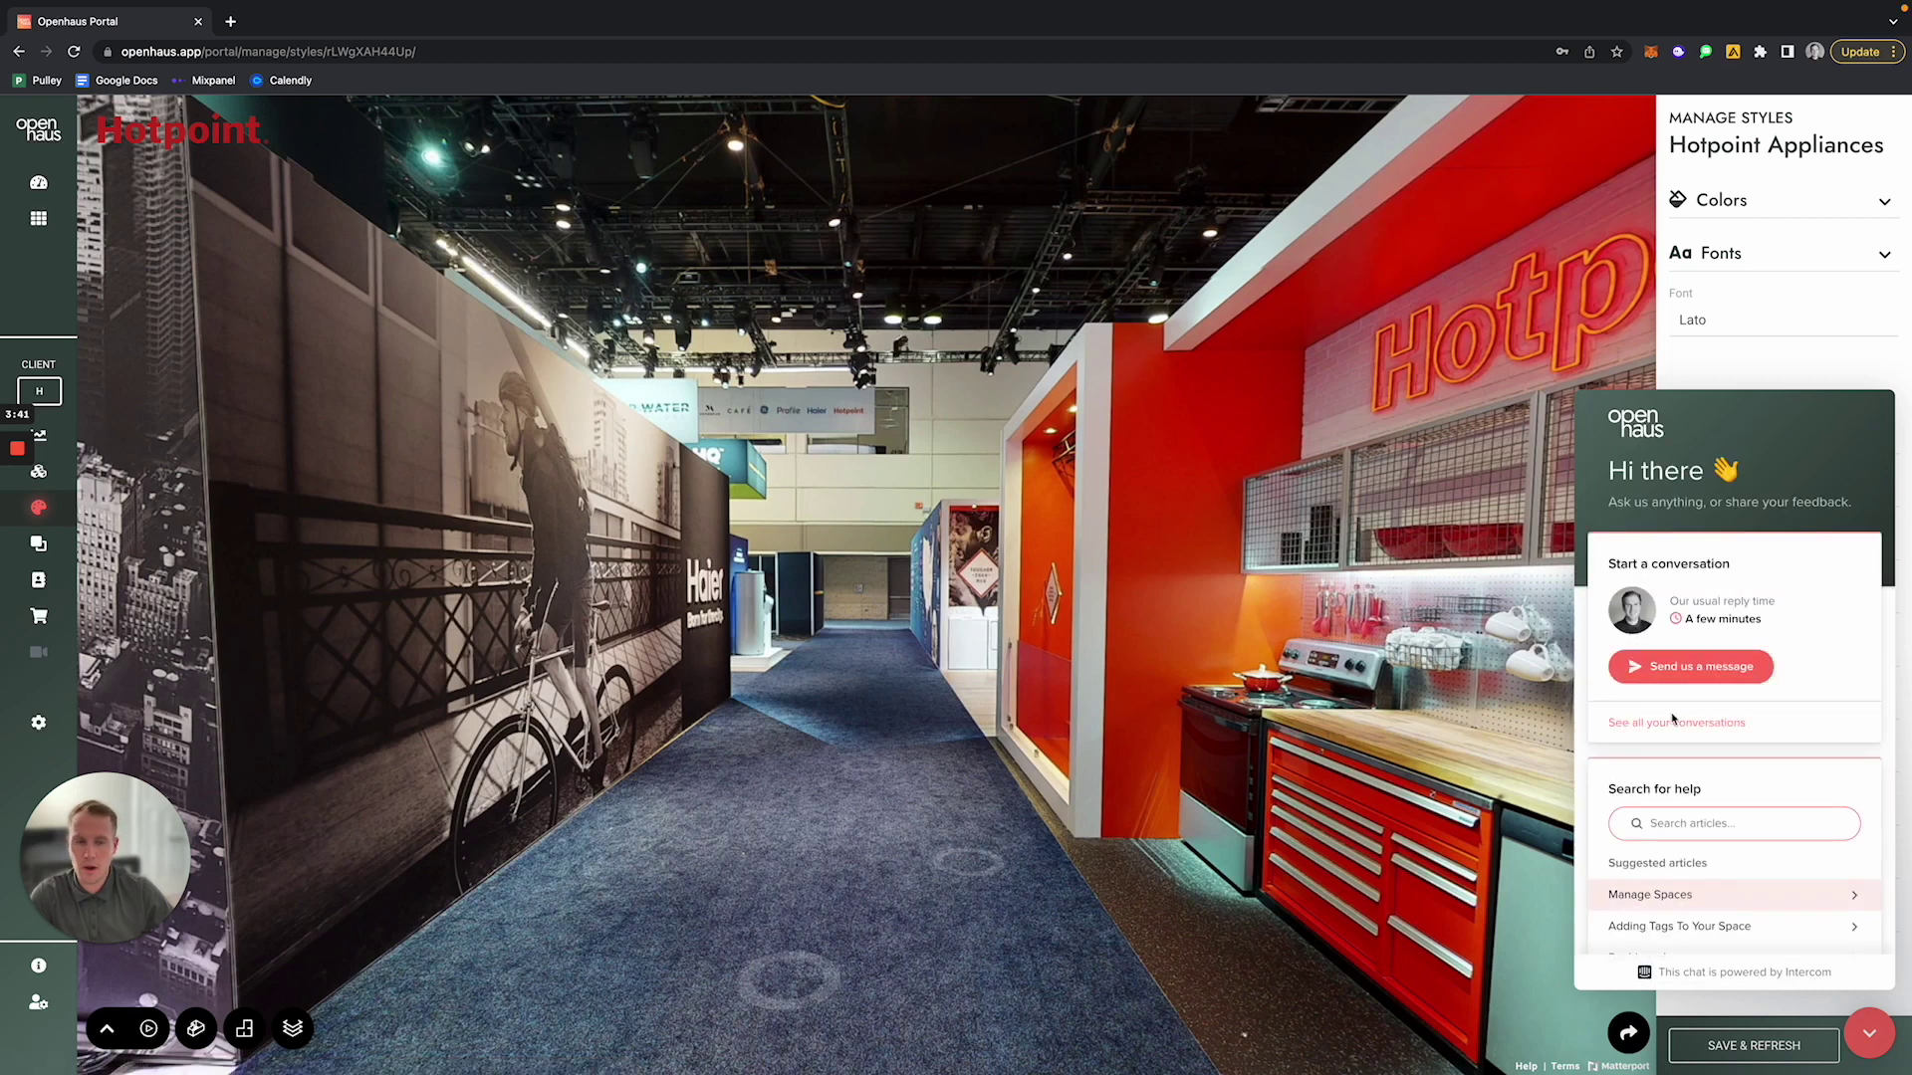
{"action": "left_click", "coordinate": [1871, 1036]}
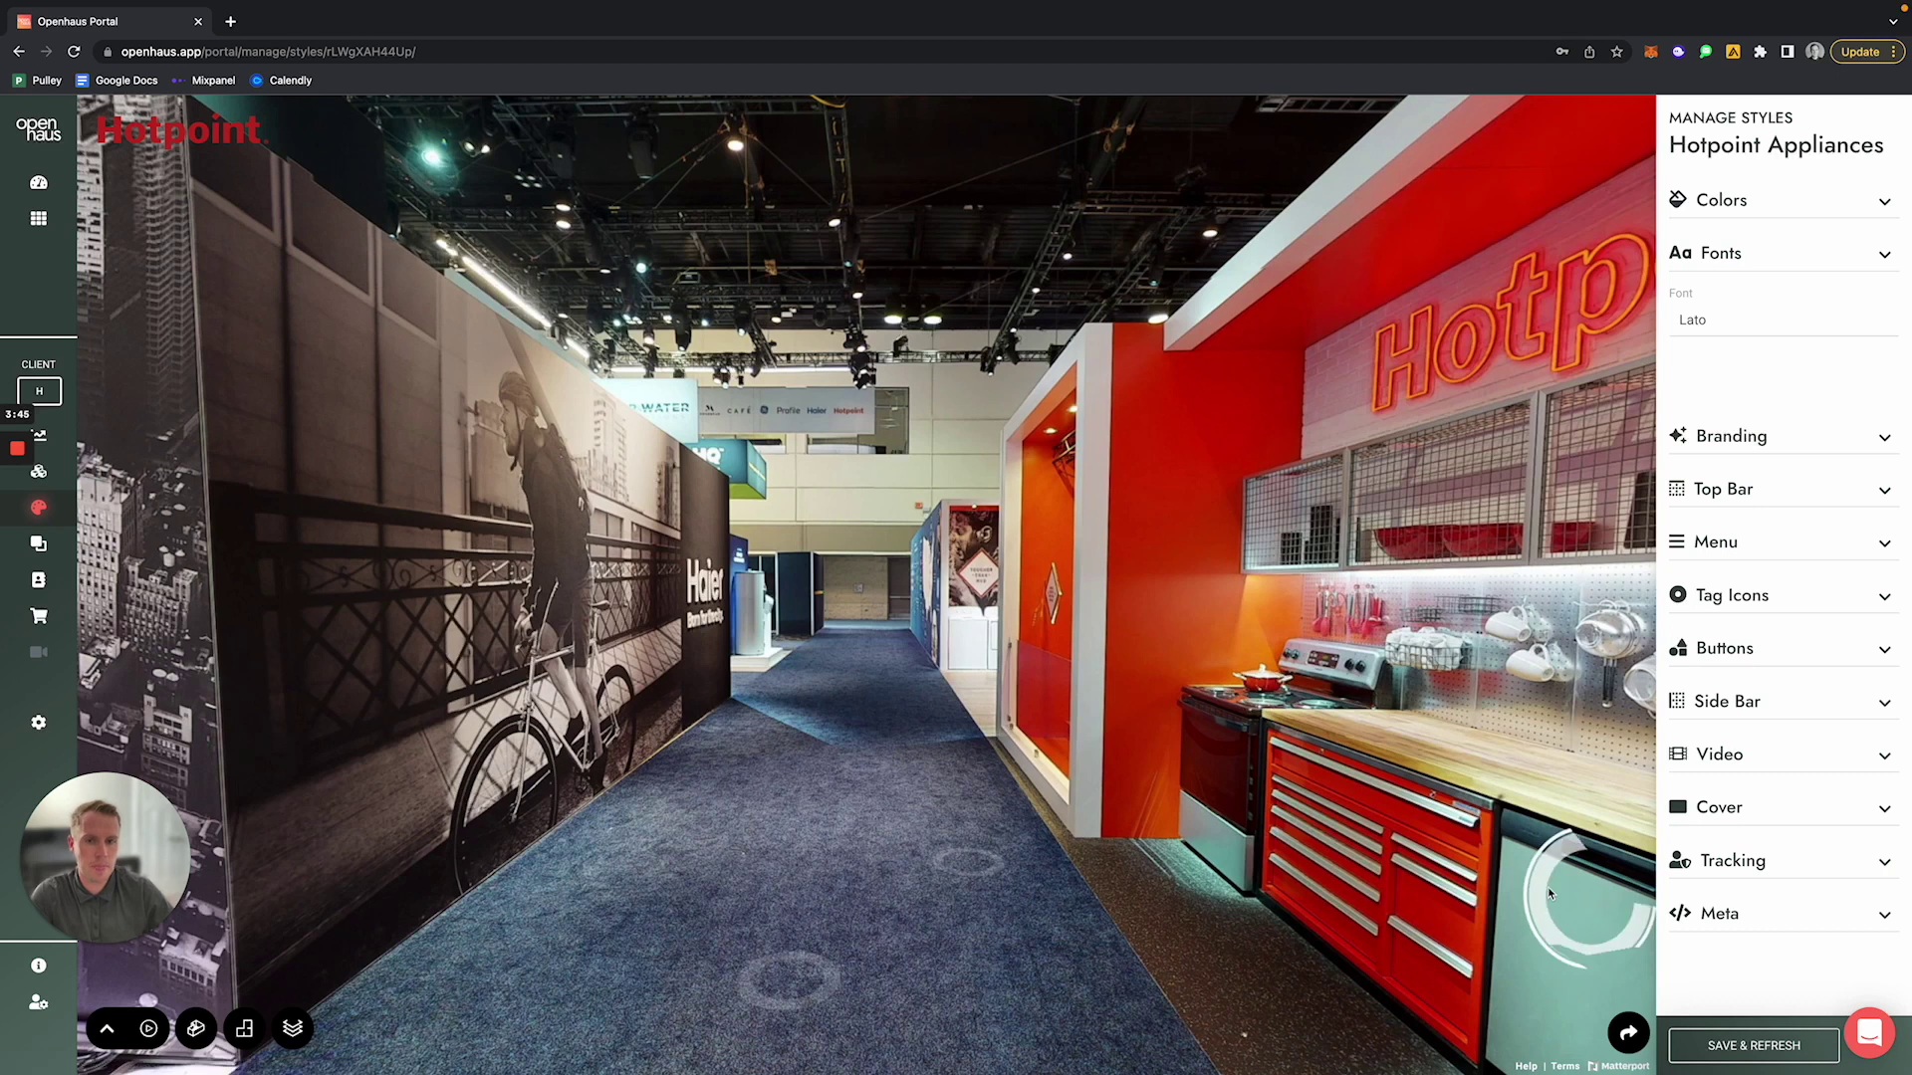
Step: Move through the 3D tour preview and look around the Hotpoint kitchen and dishwasher displays
{"action": "left_click", "coordinate": [816, 792]}
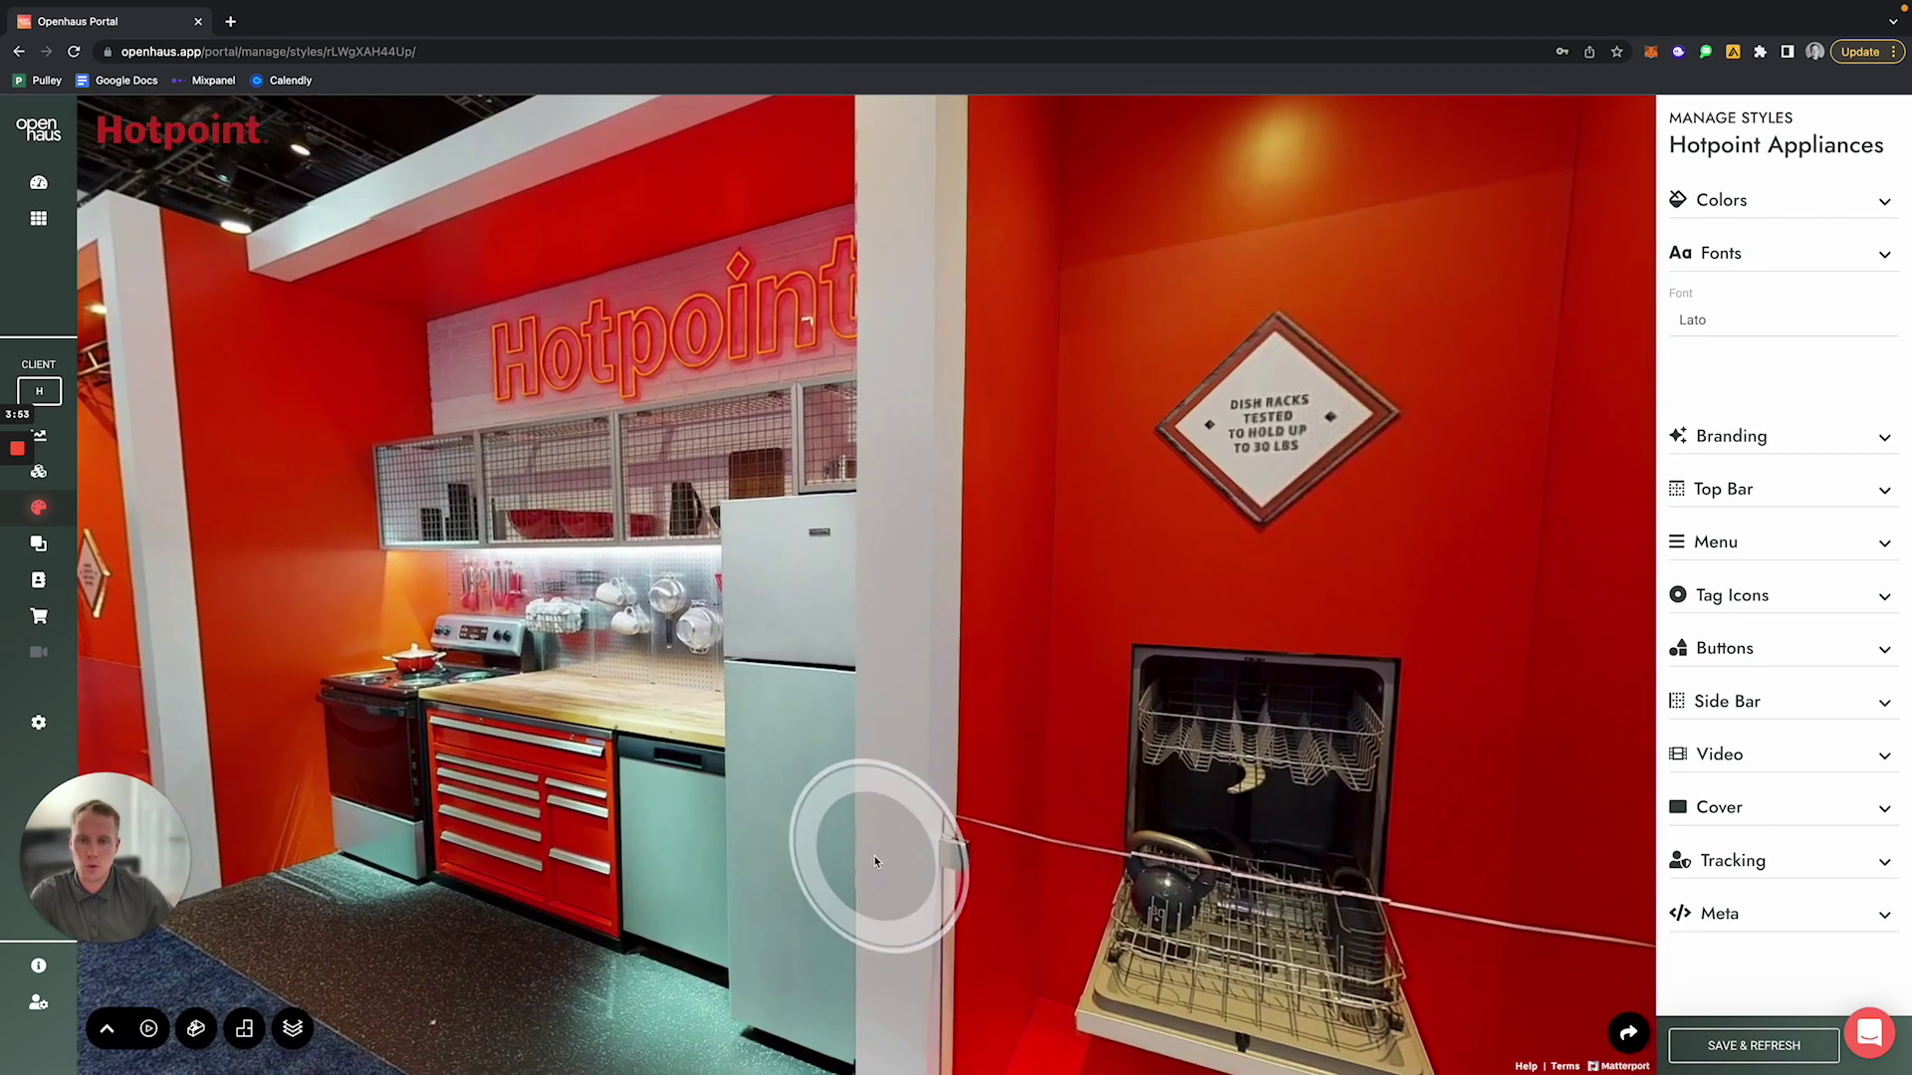
{"action": "left_click", "coordinate": [874, 861]}
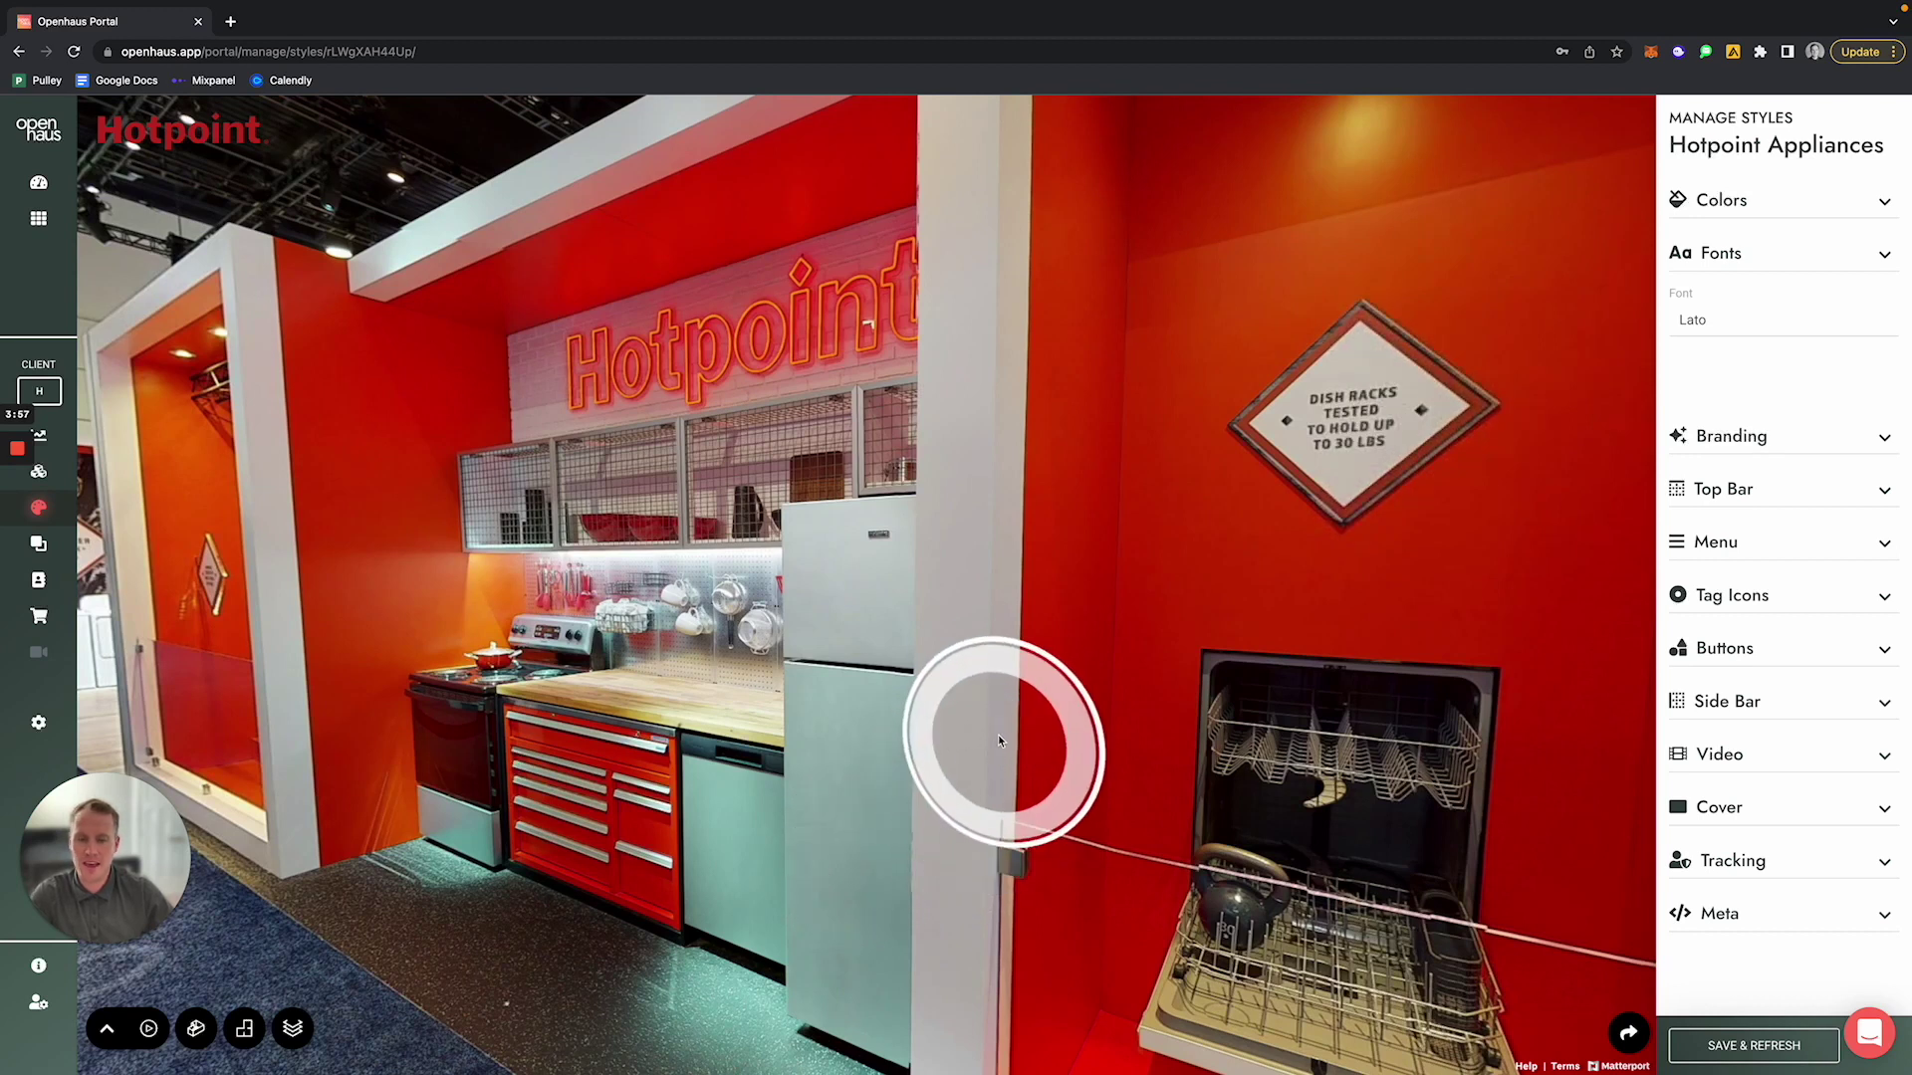
{"action": "left_click_drag", "start_coordinate": [999, 740], "coordinate": [1129, 733]}
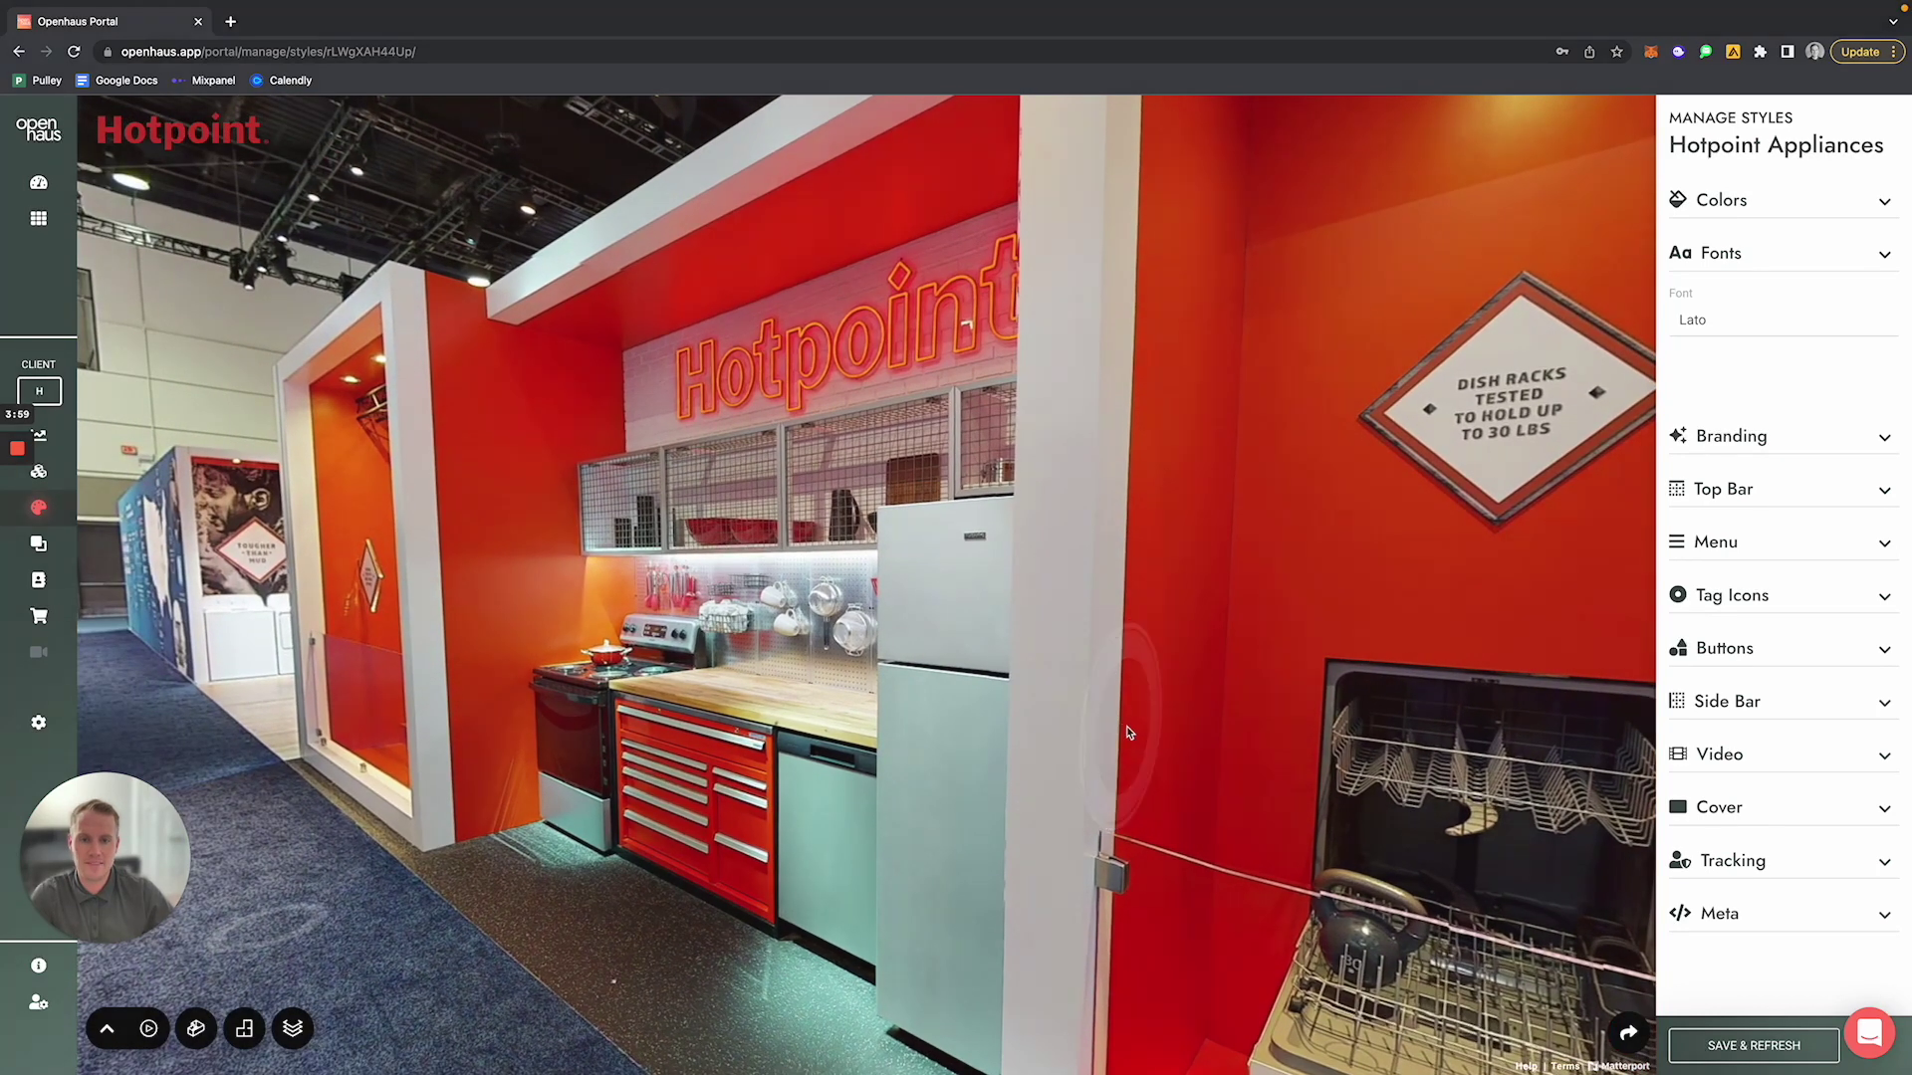